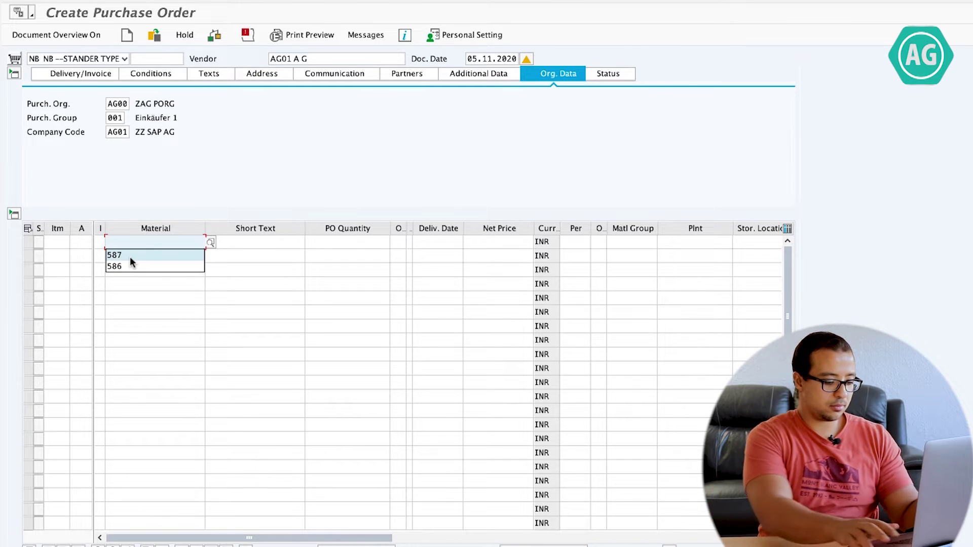
Enter material 587 with a PO quantity of 10 in the first item row of the purchase order
left_click(131, 256)
key("Tab")
key("Tab")
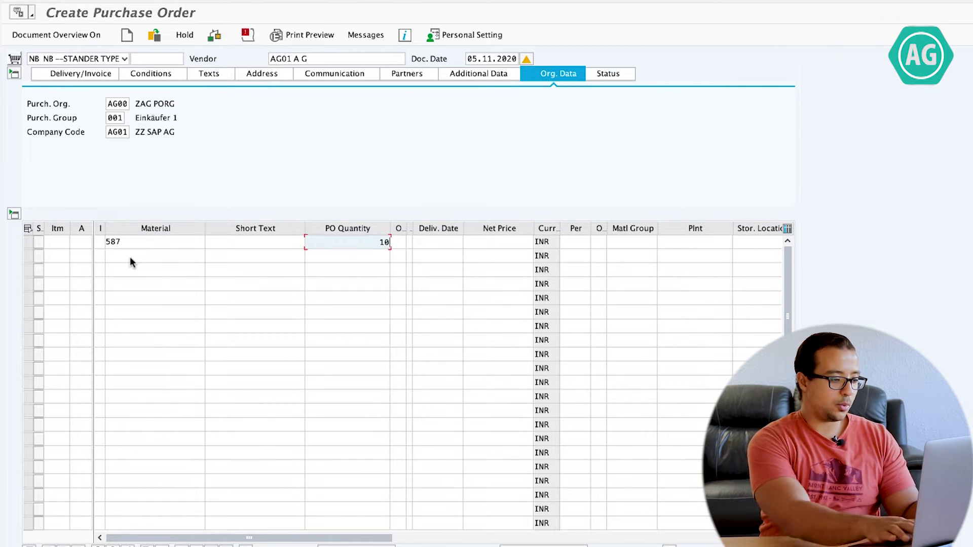
Assign plant ag10 and storage location 0001 to the item for material 587
key("Tab")
key("Tab")
key("Tab")
key("Tab")
key("Tab")
key("Tab")
key("Tab")
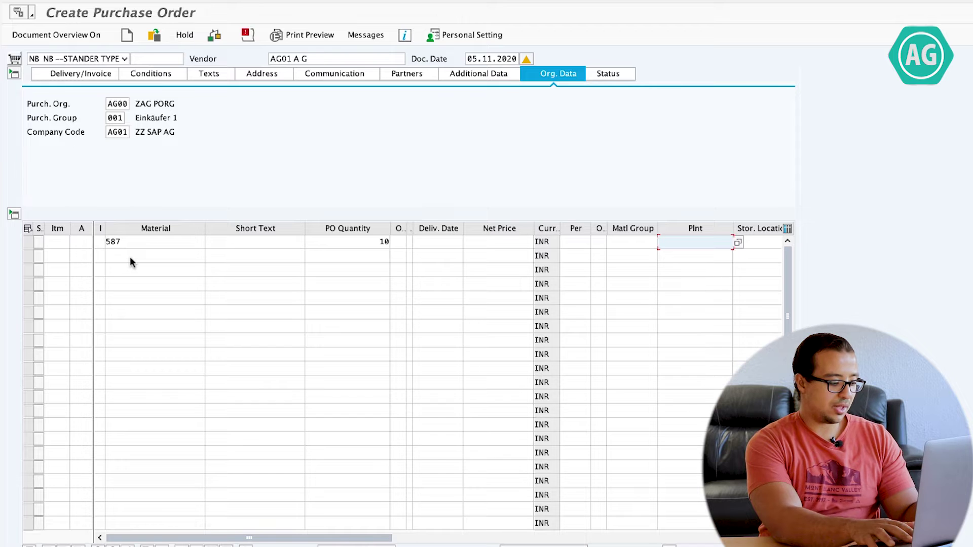
type("ag10")
key("Tab")
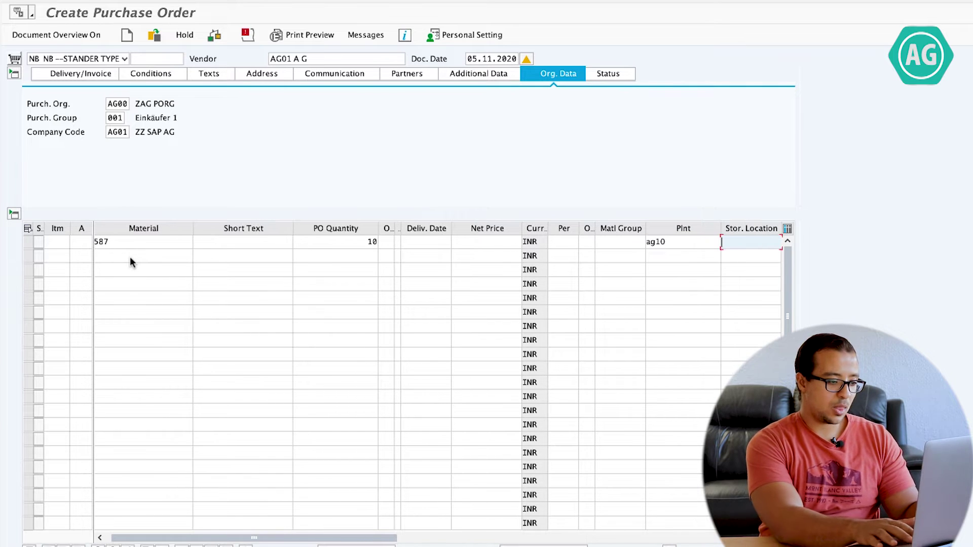
type("0001")
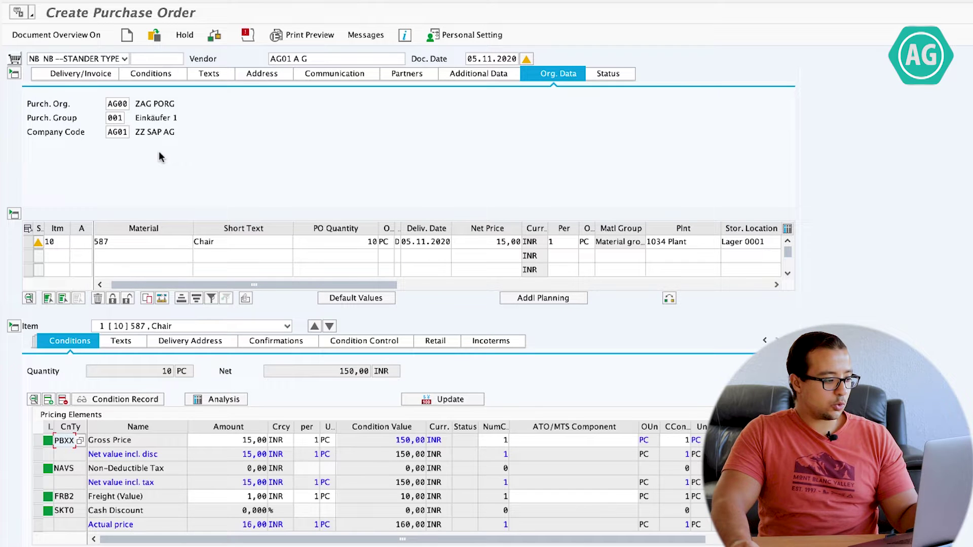
Check the chair item's quantity and gross price condition, and save the purchase order
double_click(350, 242)
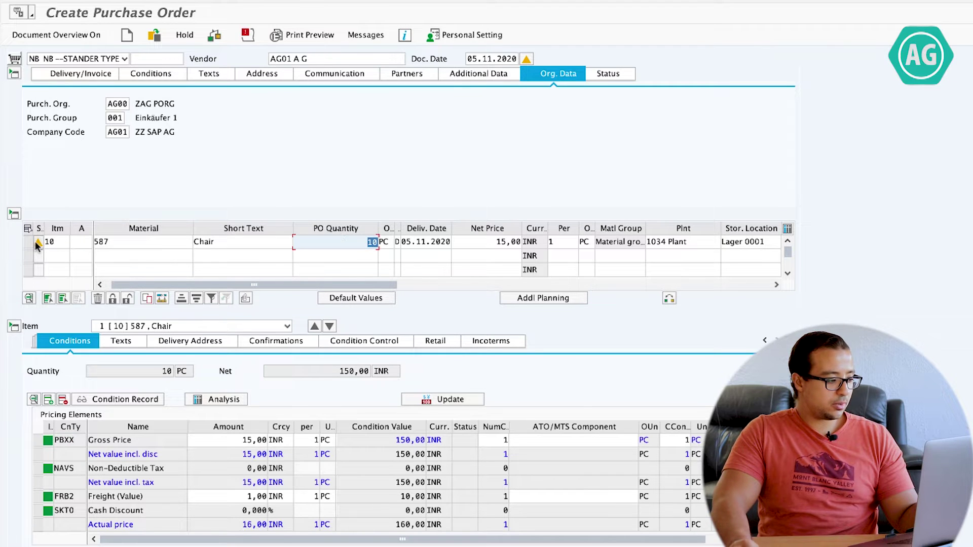
double_click(267, 440)
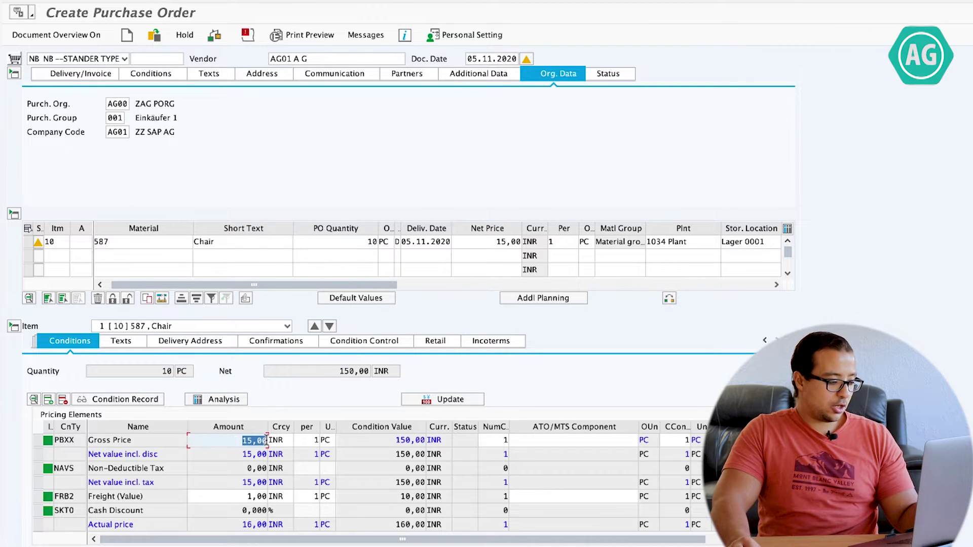
double_click(303, 440)
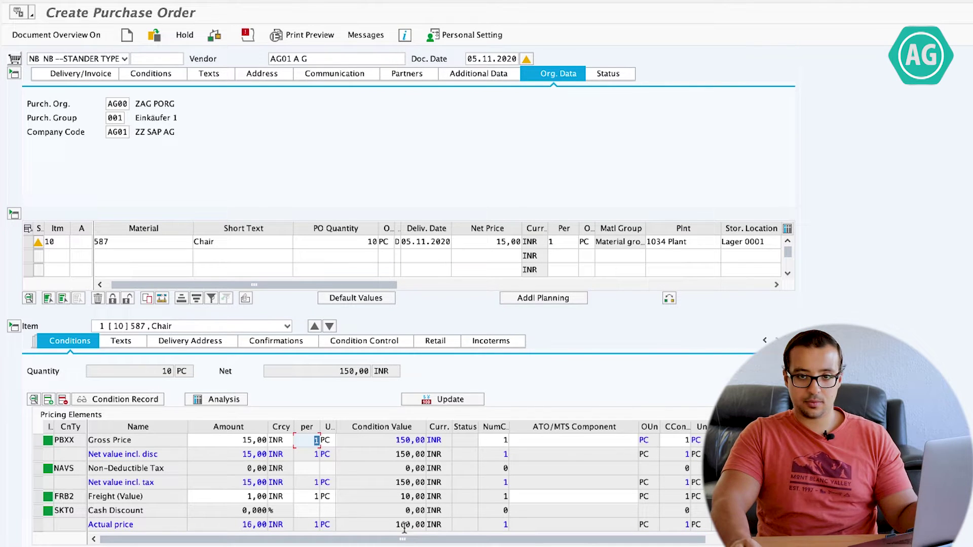
left_click(154, 0)
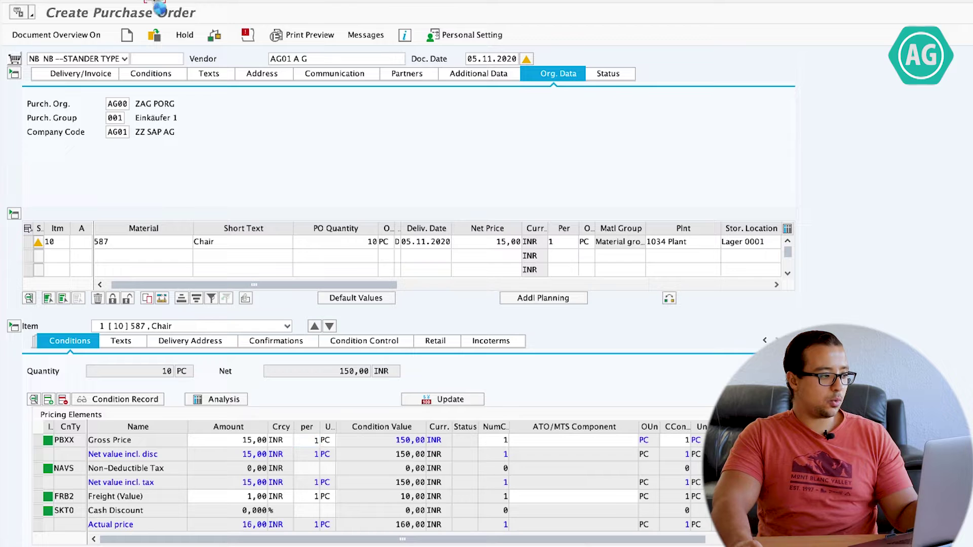
left_click(216, 108)
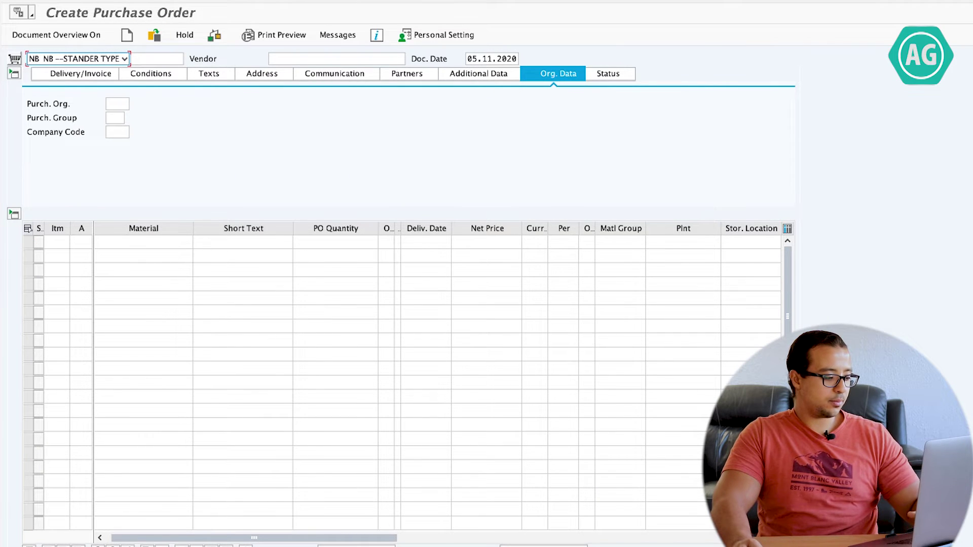
Switch to the goods movement transaction with the command /nmigo
left_click(57, 16)
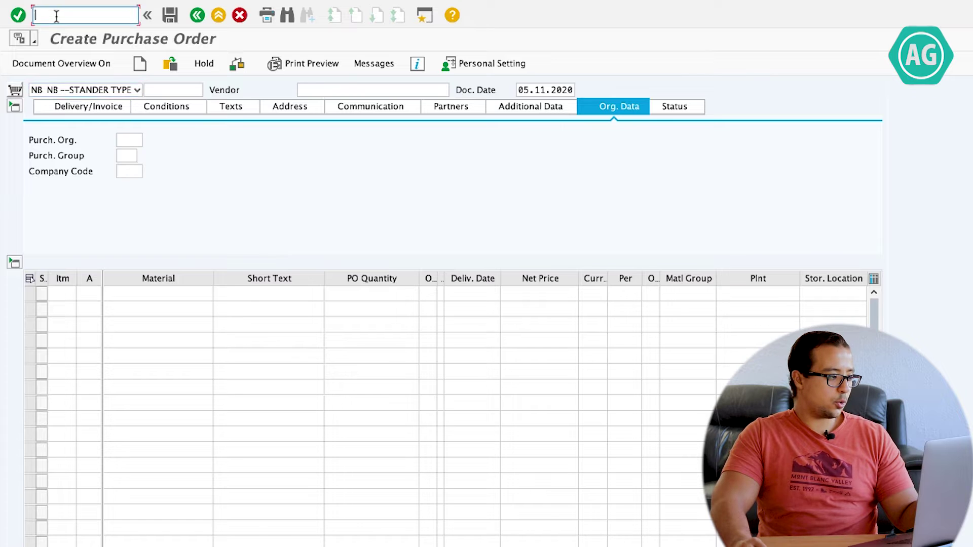
type("/n")
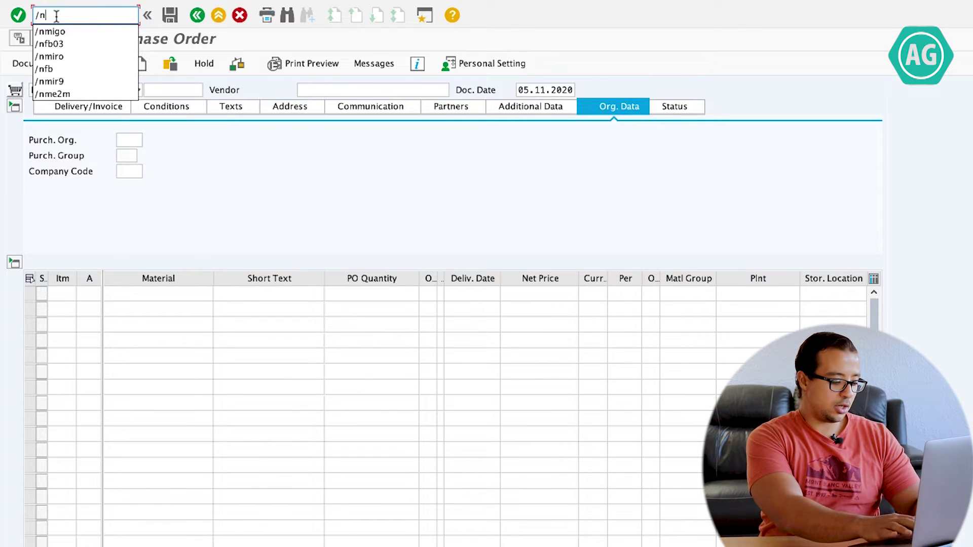
type("migo")
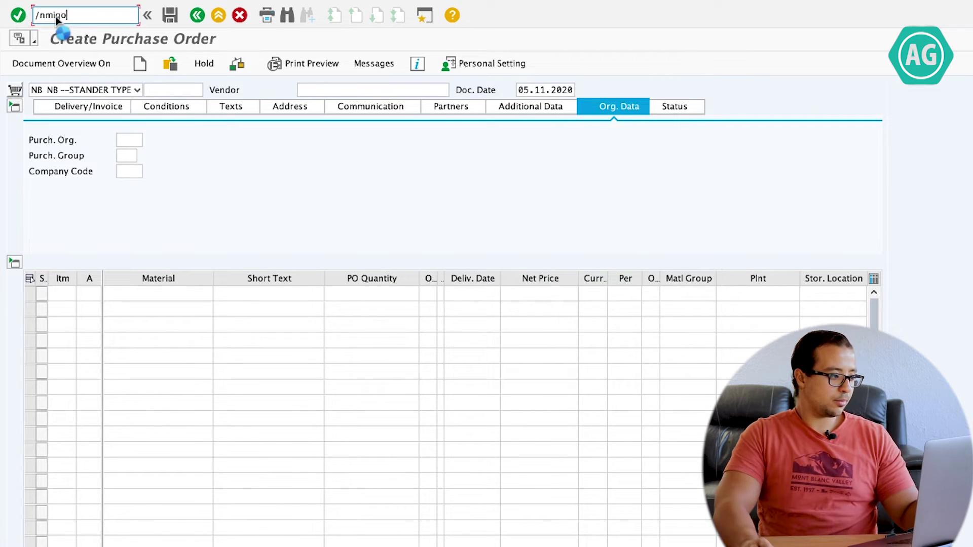
key("Return")
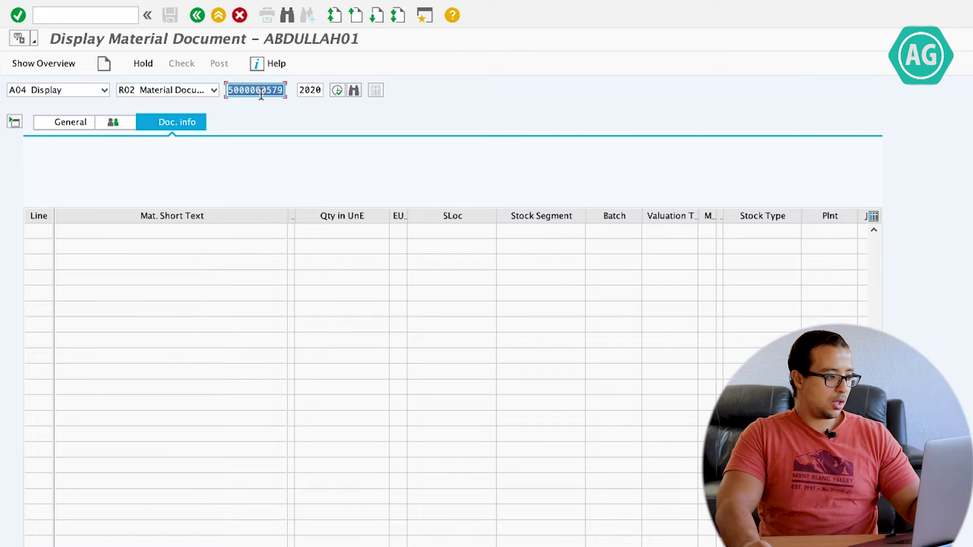
Load the saved purchase order by its copied number, using action A01 Goods Receipt and reference R01 Purchase Order
key("ctrl+v")
left_click(87, 88)
left_click(79, 102)
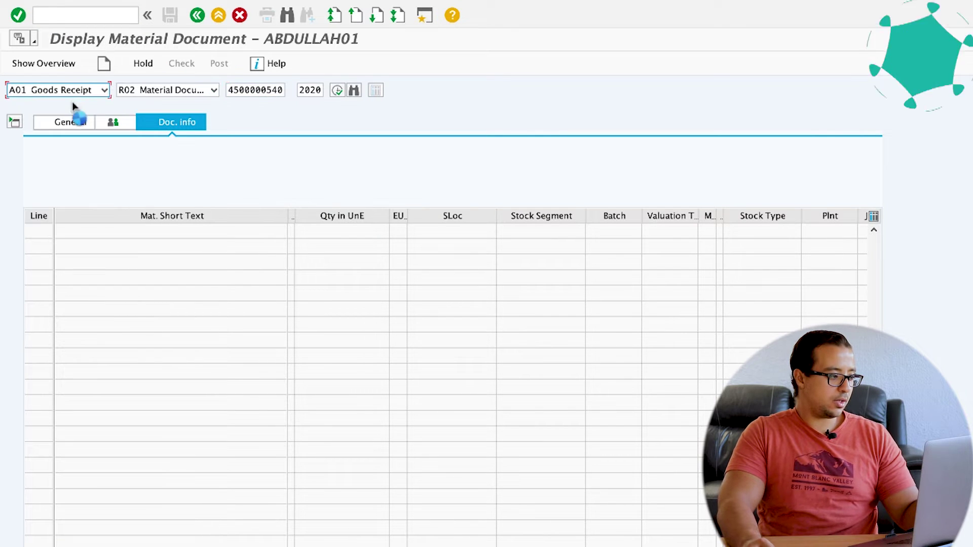
left_click(171, 90)
left_click(172, 90)
left_click(240, 89)
key("ctrl+v")
key("Return")
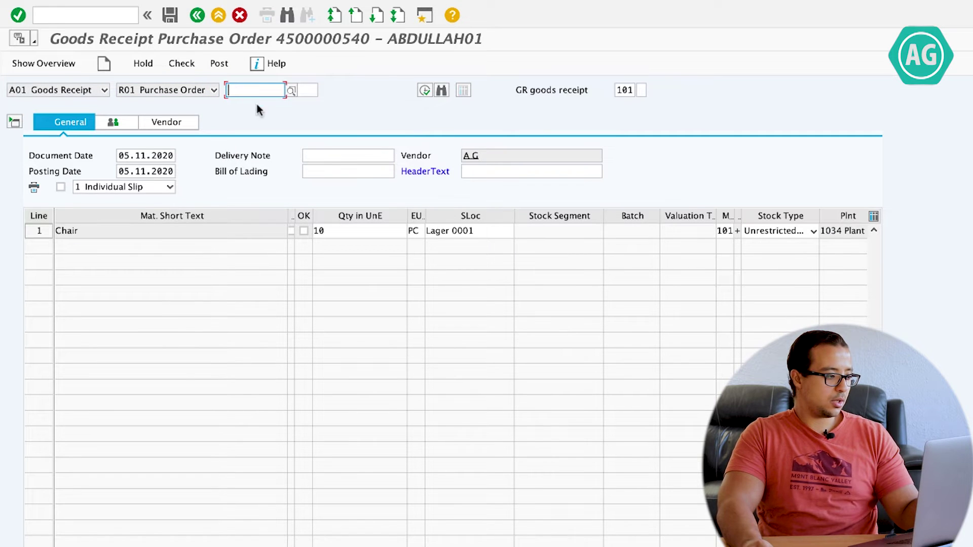
Mark the Chair line as OK and try to post the goods receipt, closing the message log
left_click(303, 231)
left_click(218, 65)
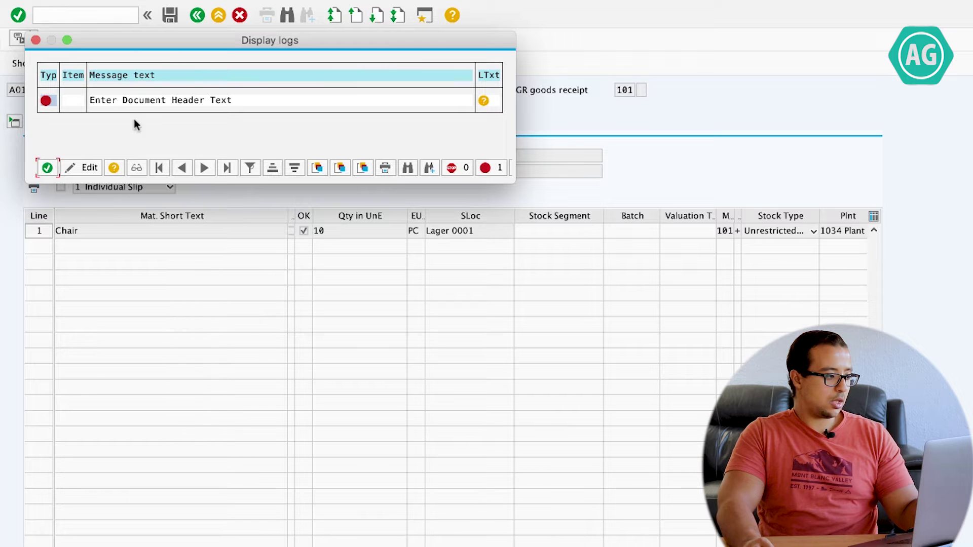
left_click(46, 168)
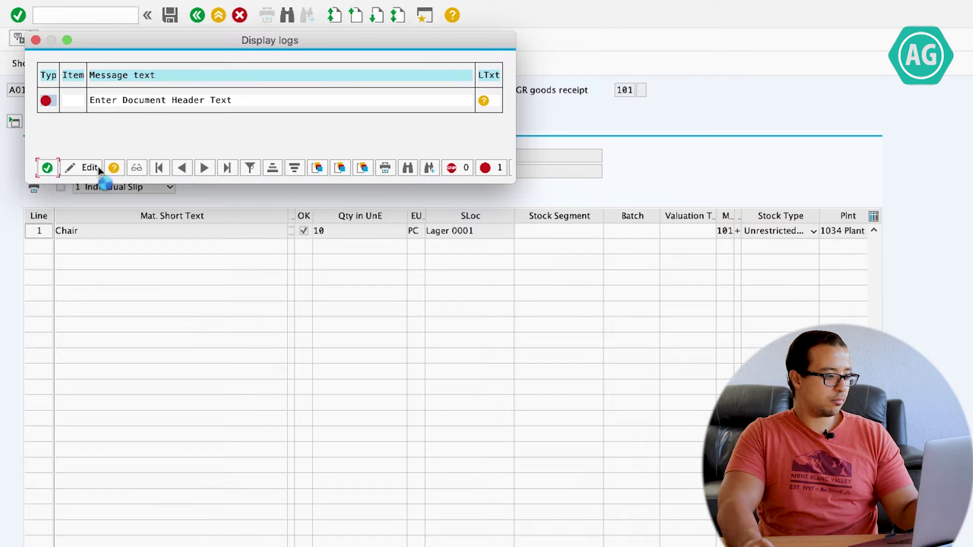
Enter the header text xcdcvxcv and post the goods receipt
left_click(495, 171)
type("xcdcvxcv")
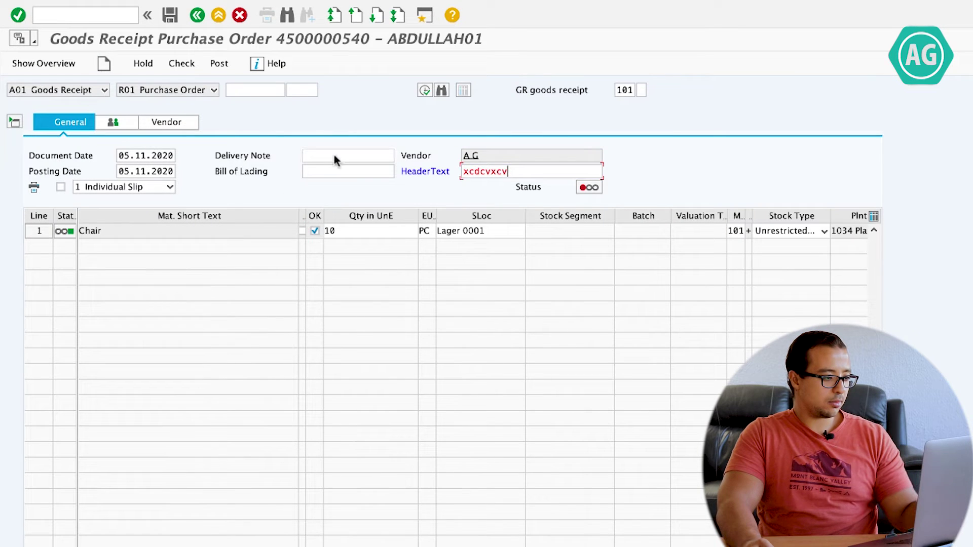
left_click(168, 16)
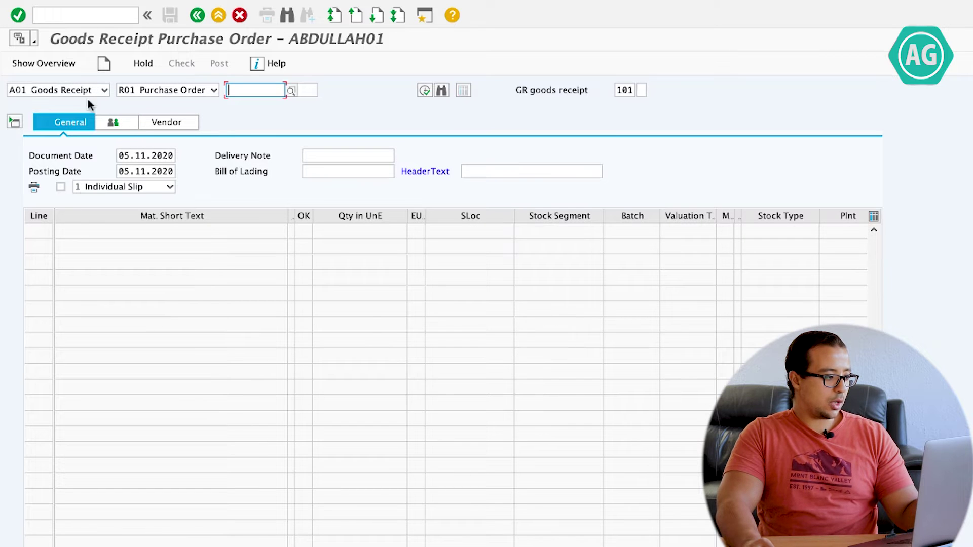
Display the newly posted goods receipt using action A04 Display and reference R02 Material Document, on its document info
left_click(79, 91)
left_click(65, 138)
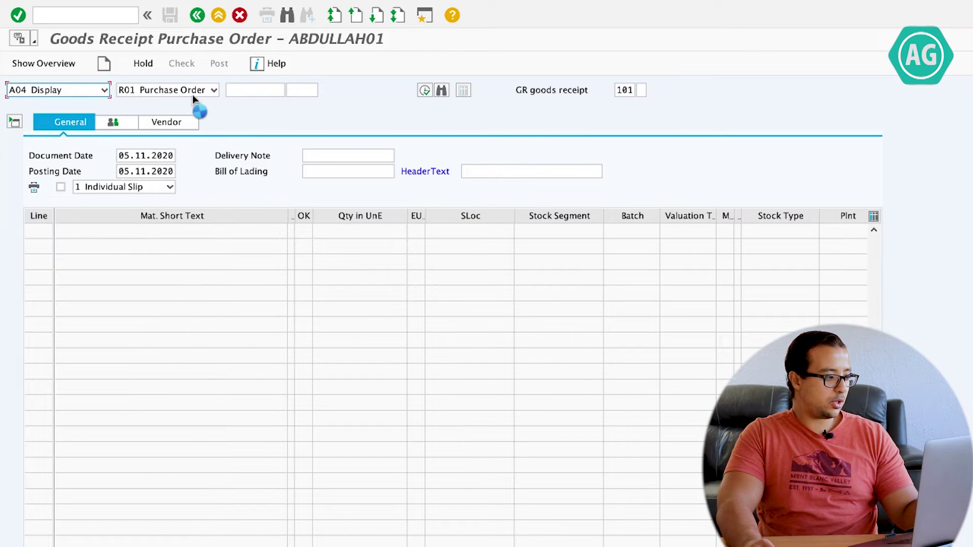
left_click(176, 119)
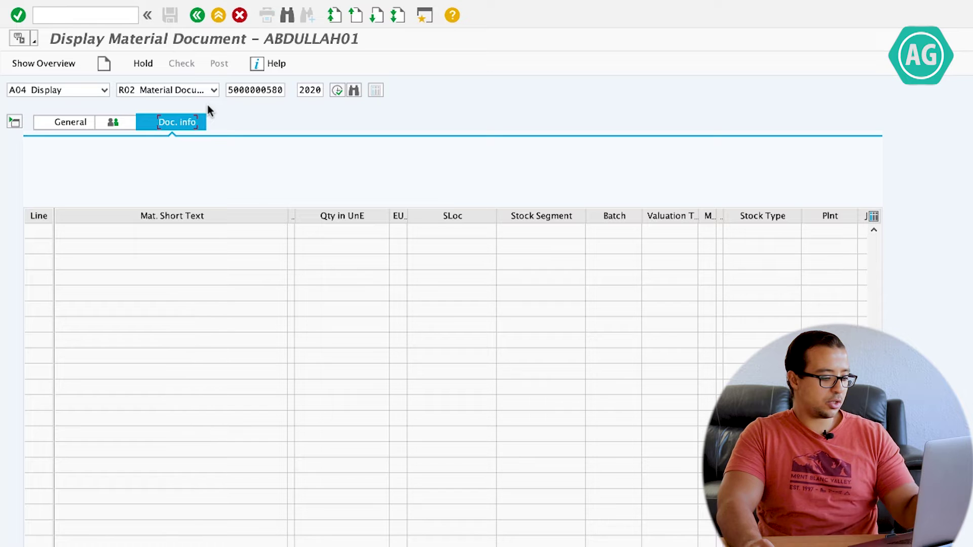
left_click(248, 90)
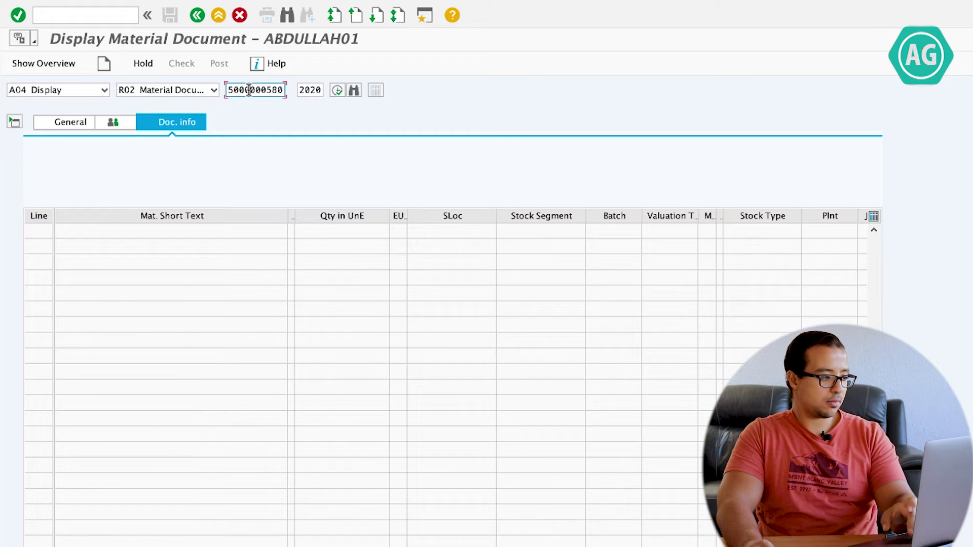
key("Return")
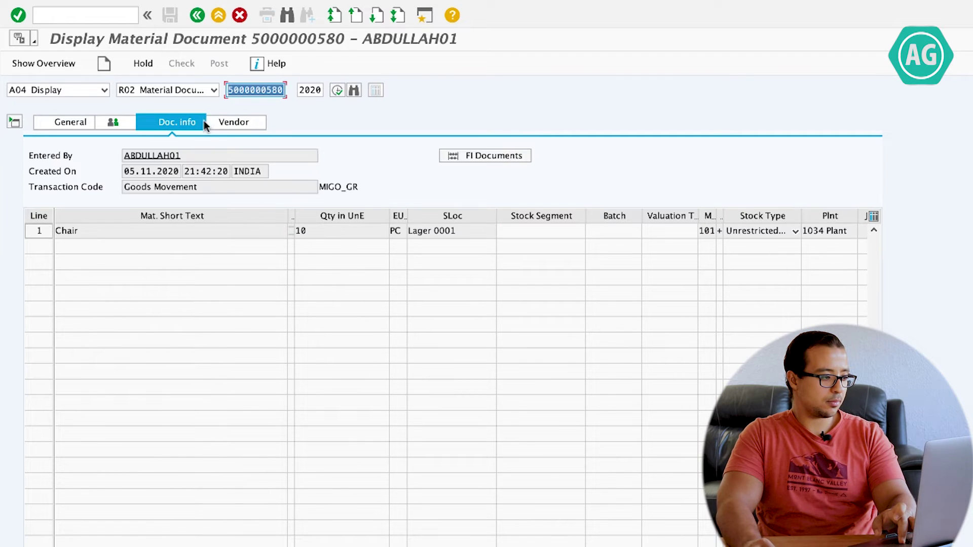
Open the goods receipt's accounting document and examine the GR/IR clearing and freight provision amounts
left_click(480, 159)
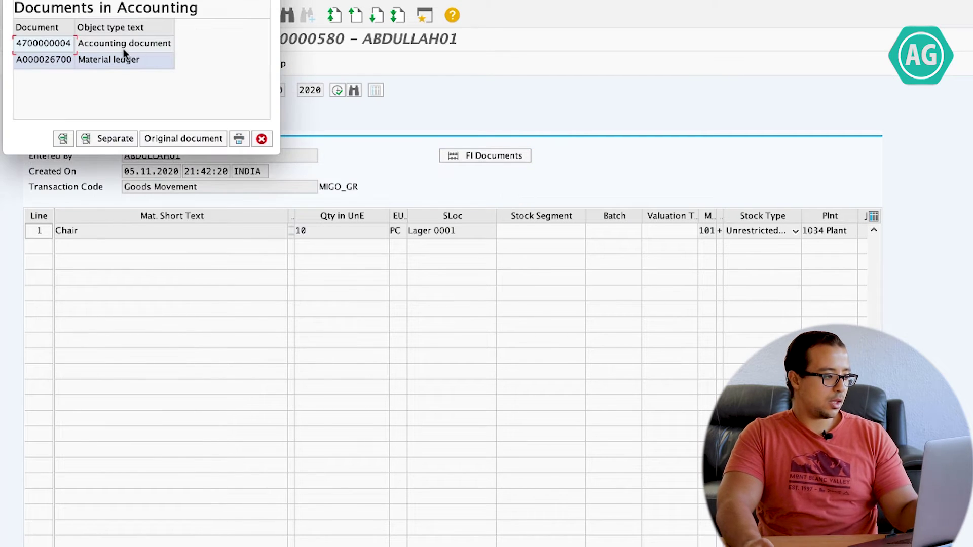
double_click(124, 45)
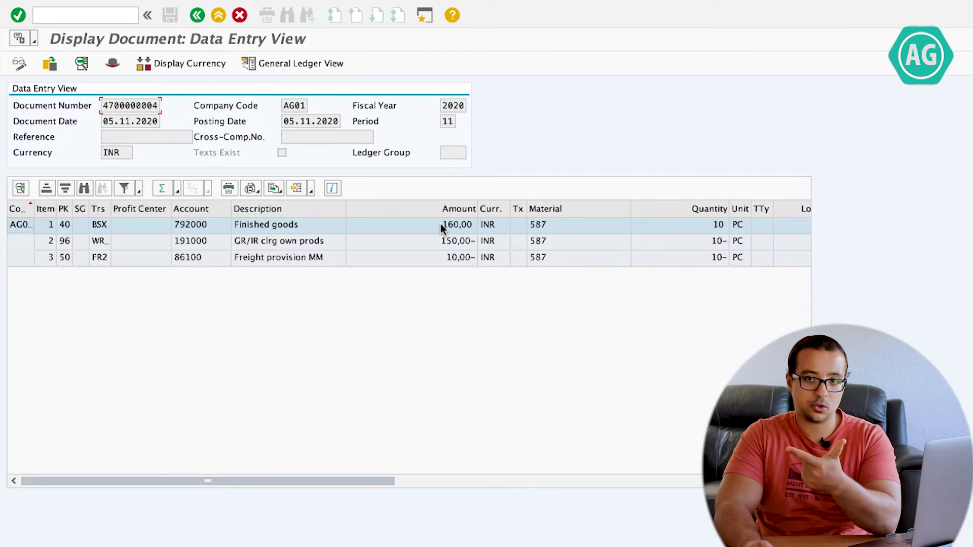
left_click(352, 241)
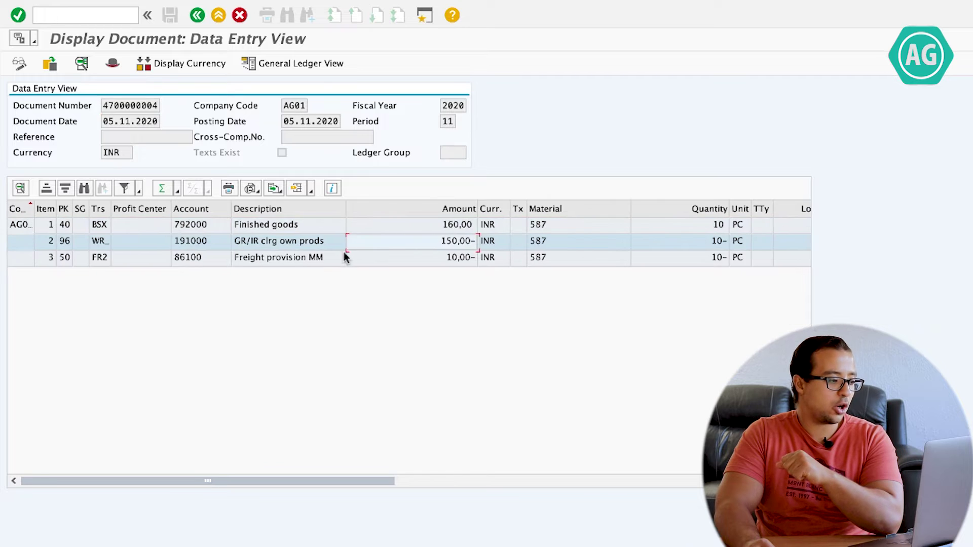
left_click(324, 256)
left_click(408, 238)
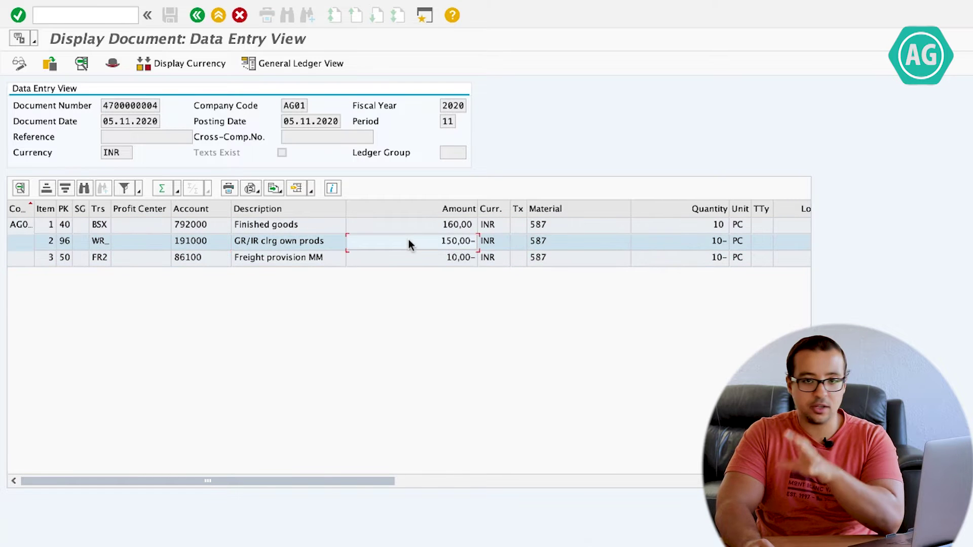
scroll(409, 244, "right", 1)
left_click(388, 256)
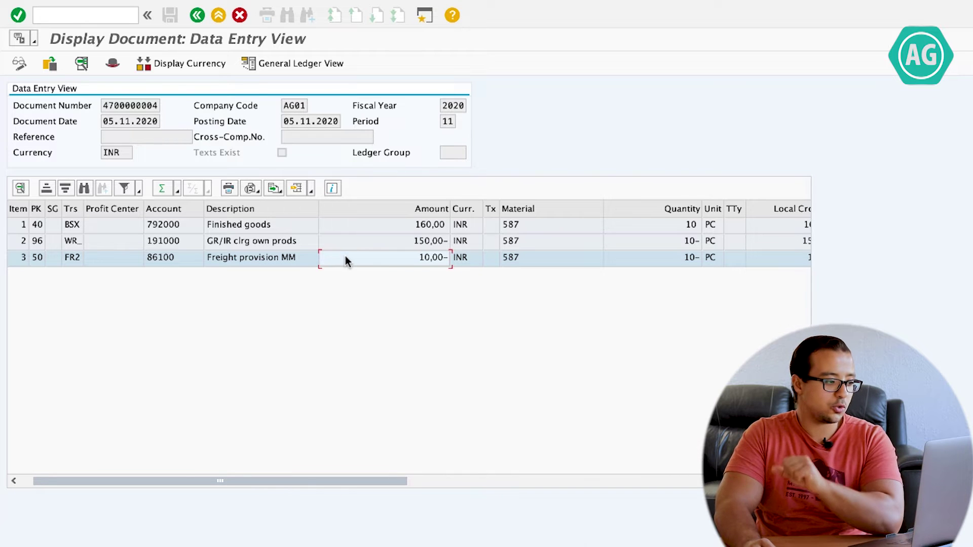
Switch to the incoming invoice transaction with the command /nmiro
left_click(84, 16)
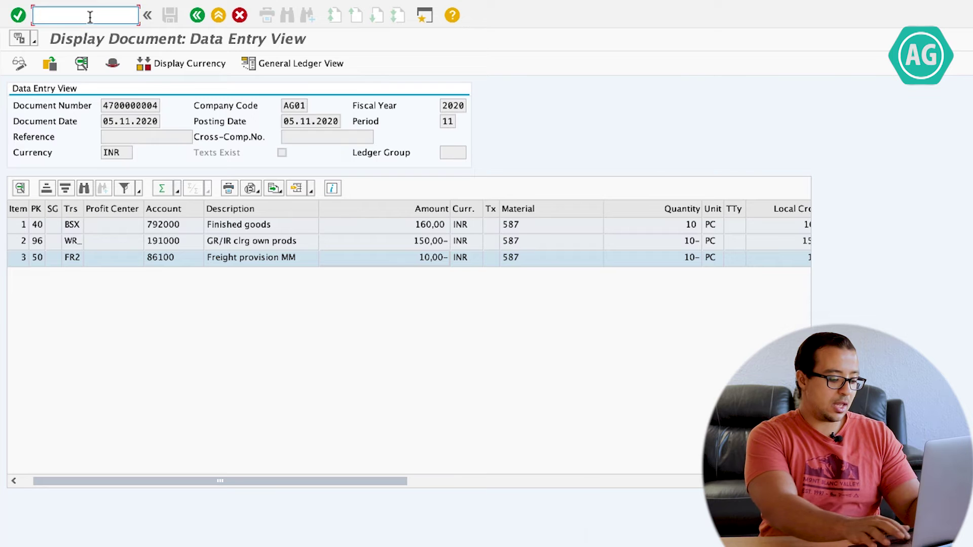
type("/")
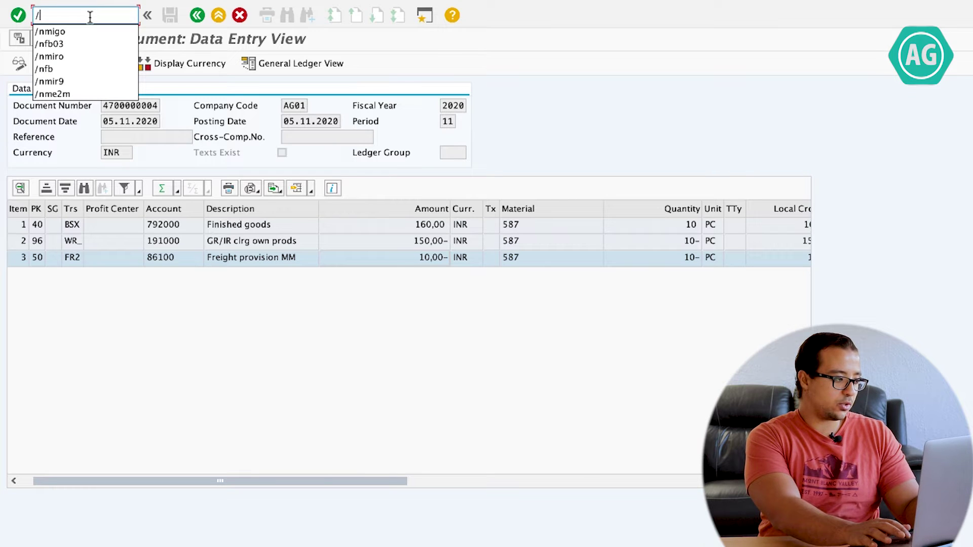
type("nmiro")
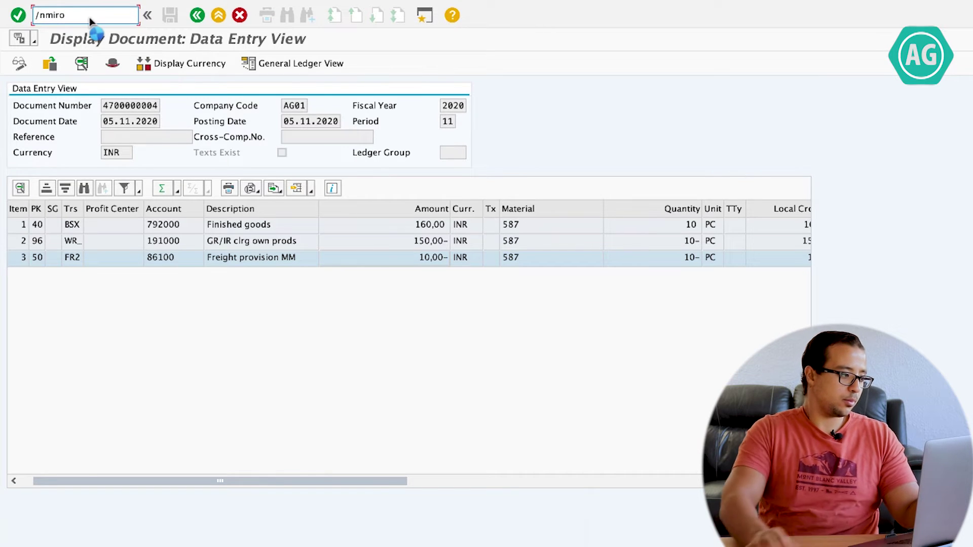
key("Return")
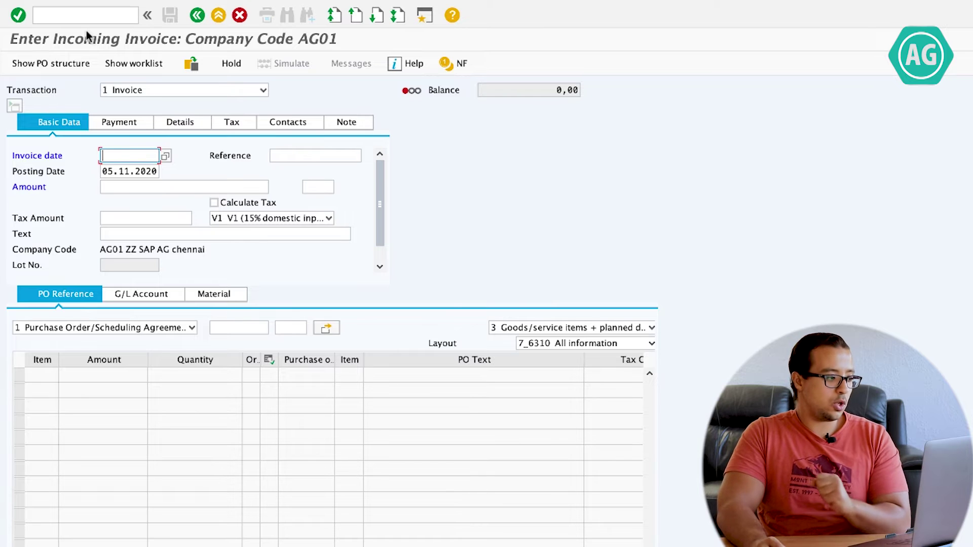
Set the invoice date to 05.11.2020 and enter the reference test
type("05")
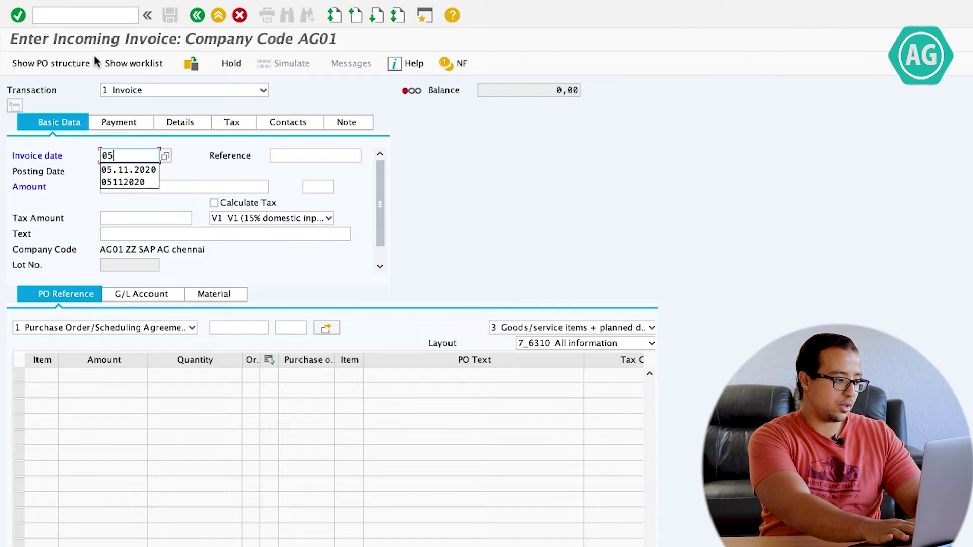
type(".11.2020")
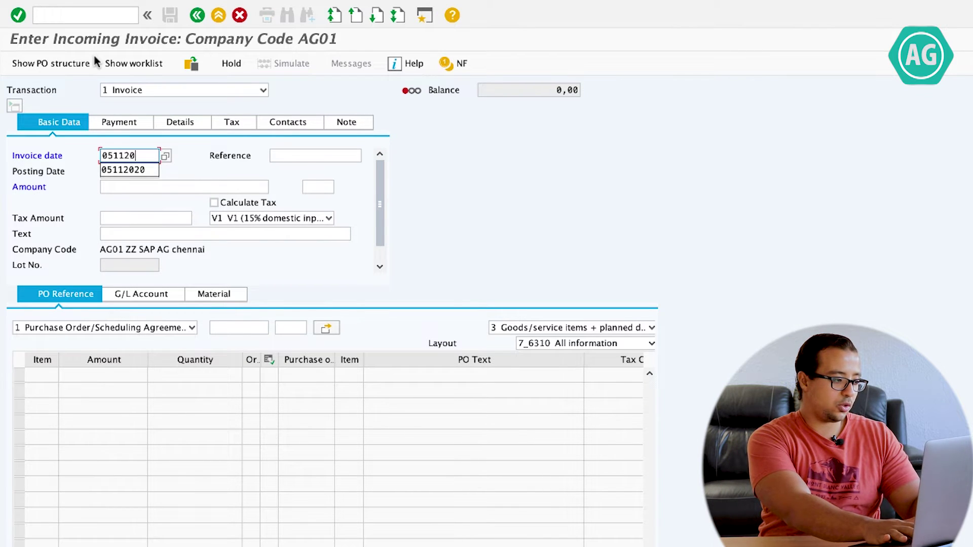
key("Return")
left_click(355, 155)
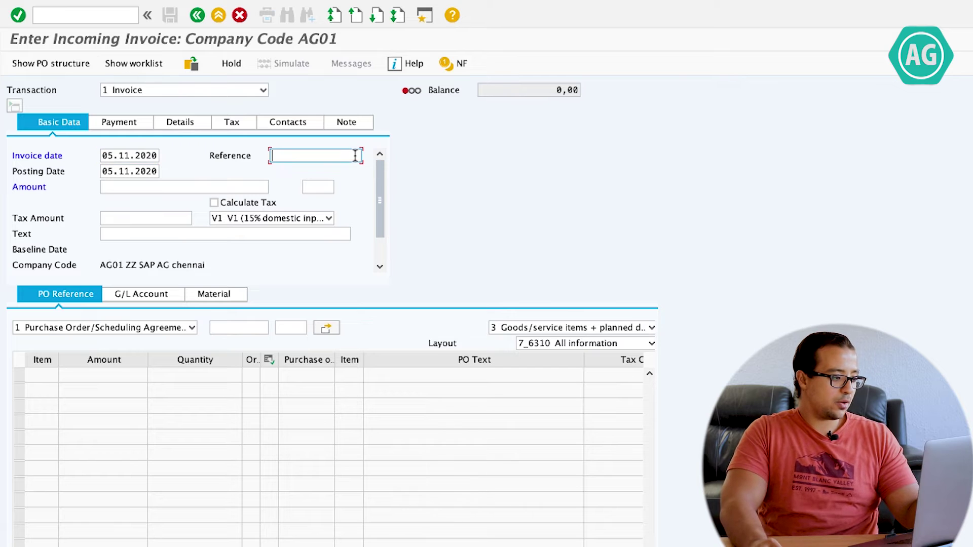
type("test")
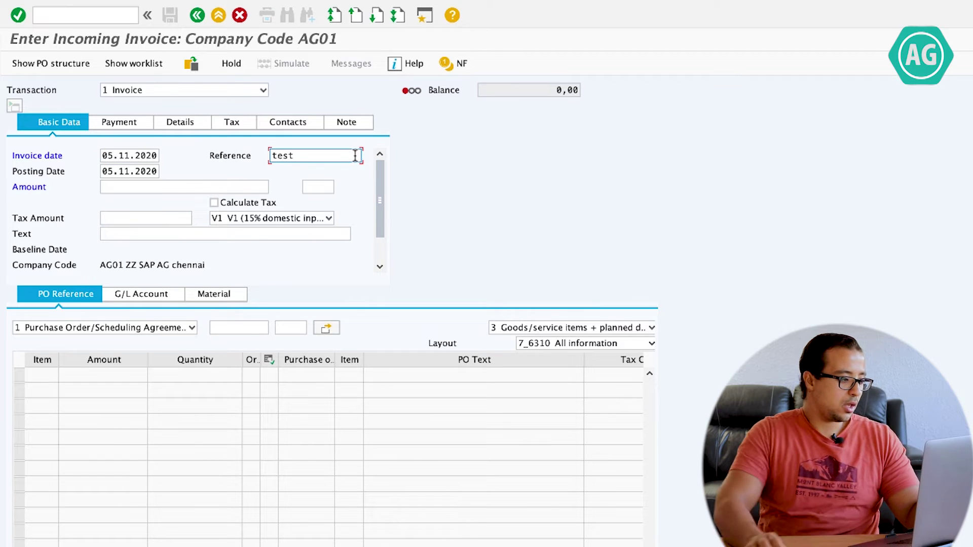
key("Return")
Load the invoice items from the purchase order by entering its copied number as the PO reference
left_click(218, 327)
key("ctrl+v")
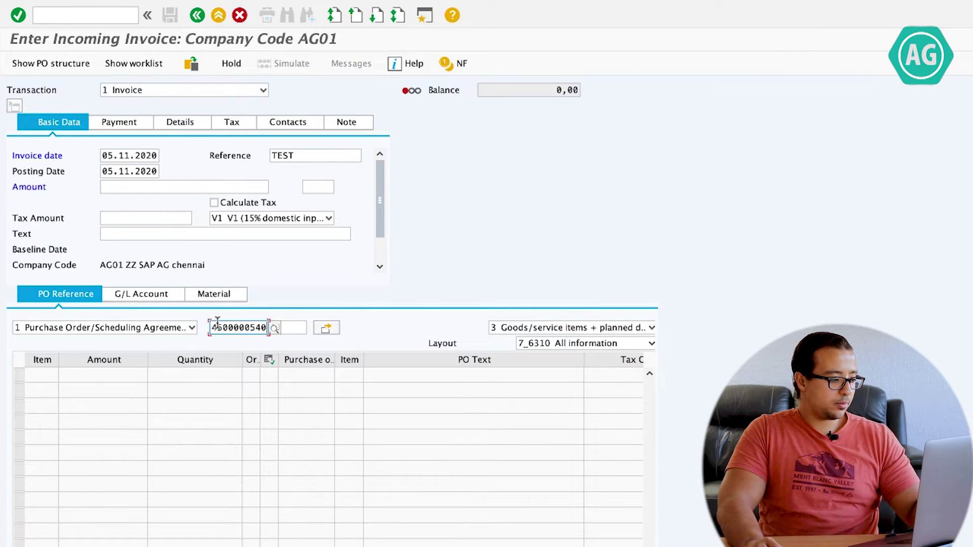
key("Return")
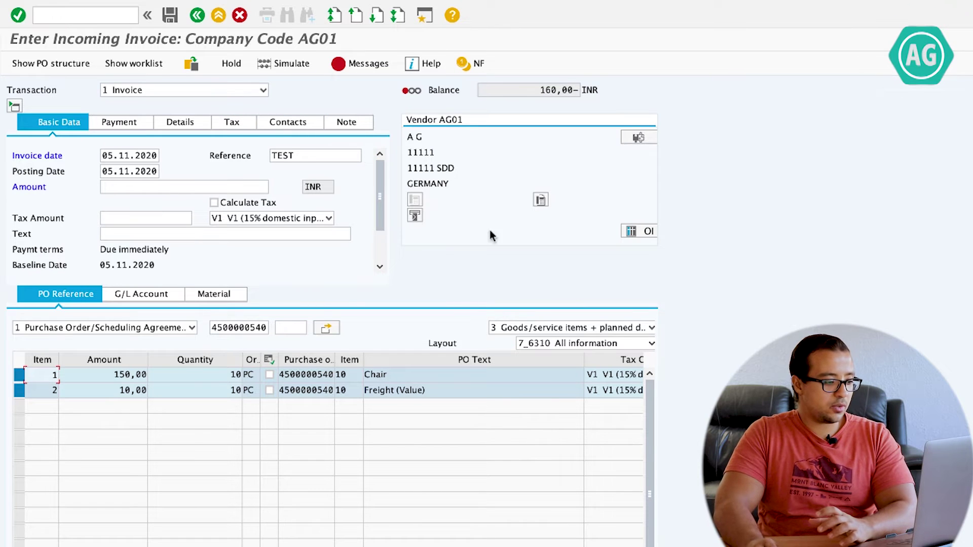
Compare the invoice items under Goods/service items and Planned delivery costs, ending with Goods/service items + planned delivery costs
left_click(593, 325)
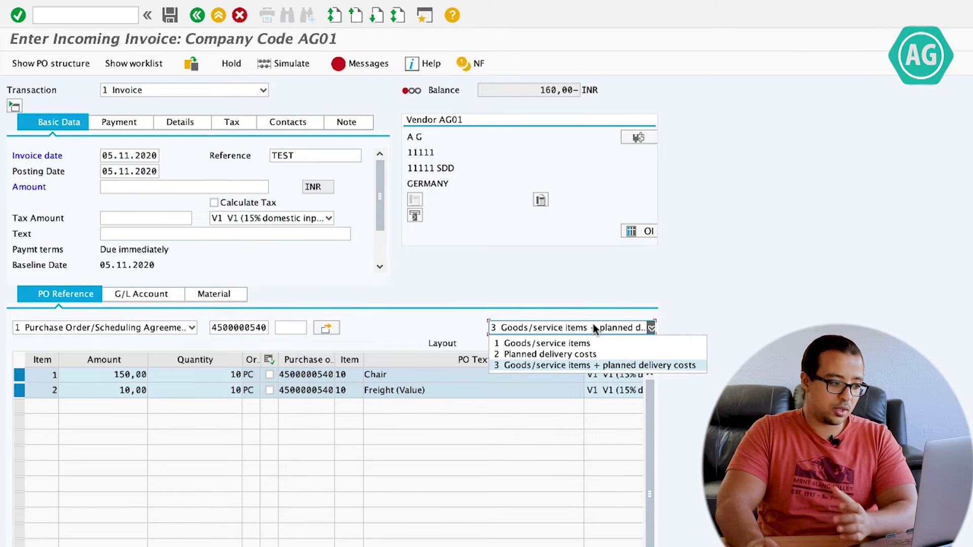
left_click(569, 343)
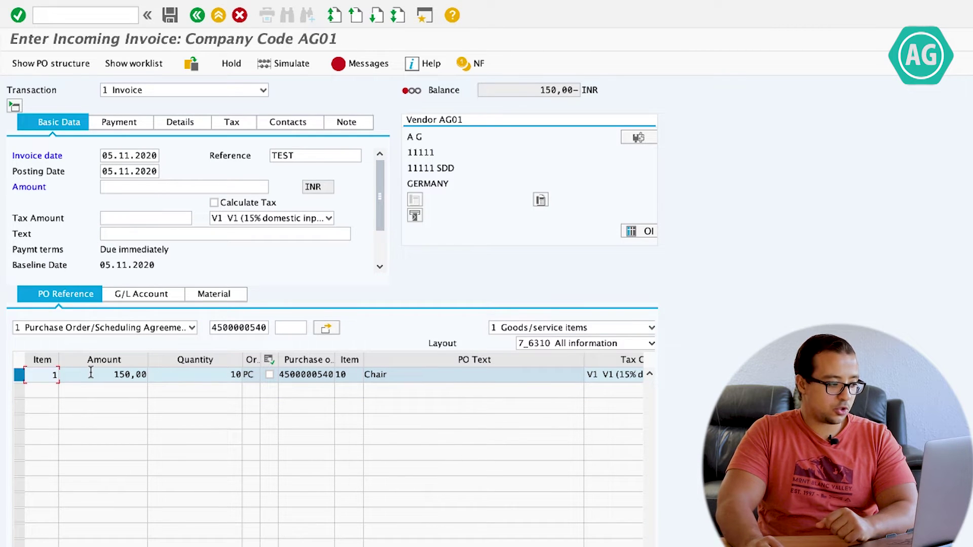
left_click(530, 326)
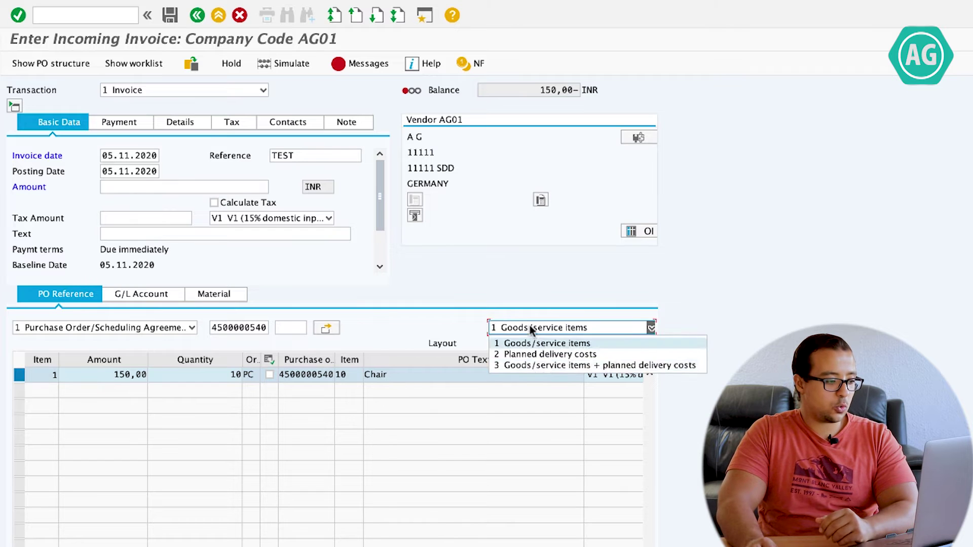
left_click(546, 354)
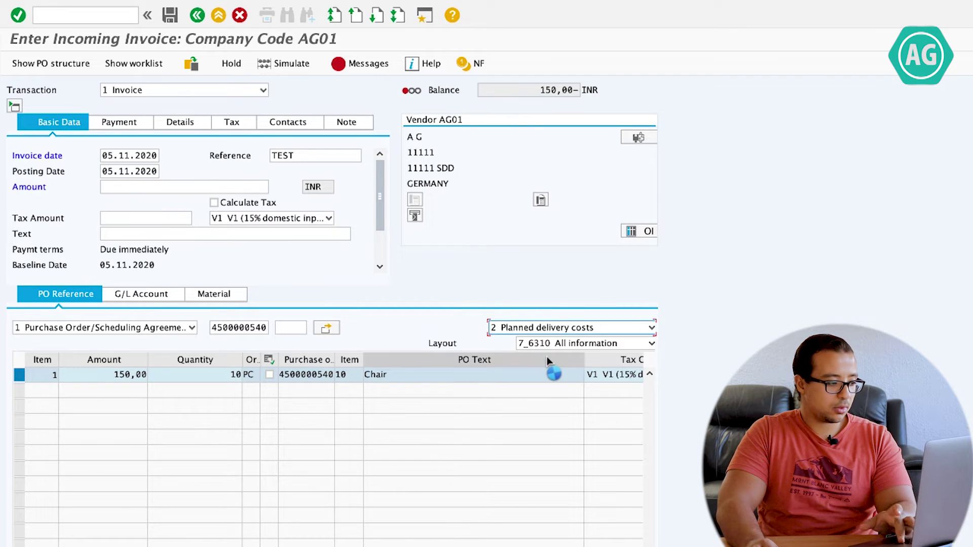
left_click(122, 376)
left_click_drag(122, 380, 177, 379)
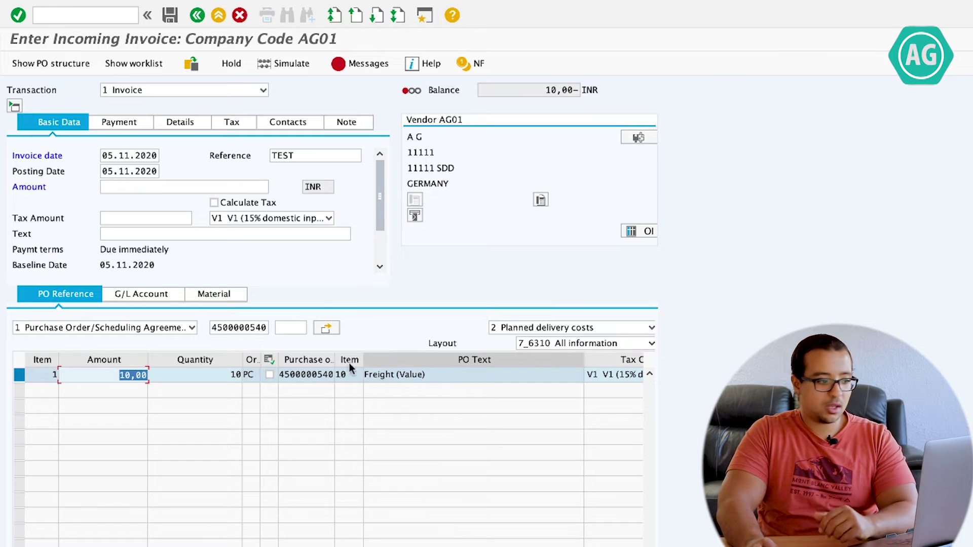
left_click(545, 330)
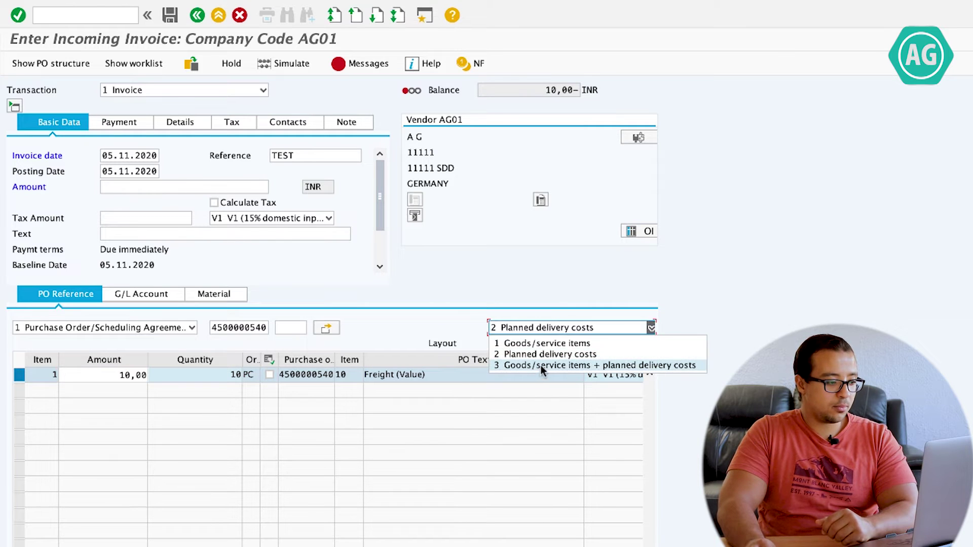
left_click(592, 365)
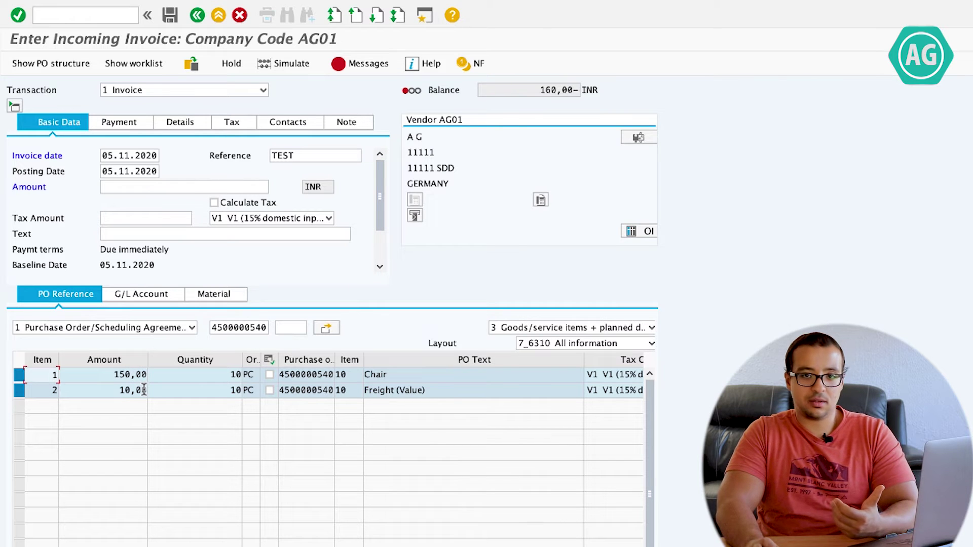
Set the Freight (Value) item's invoice amount to 12,00
left_click(112, 391)
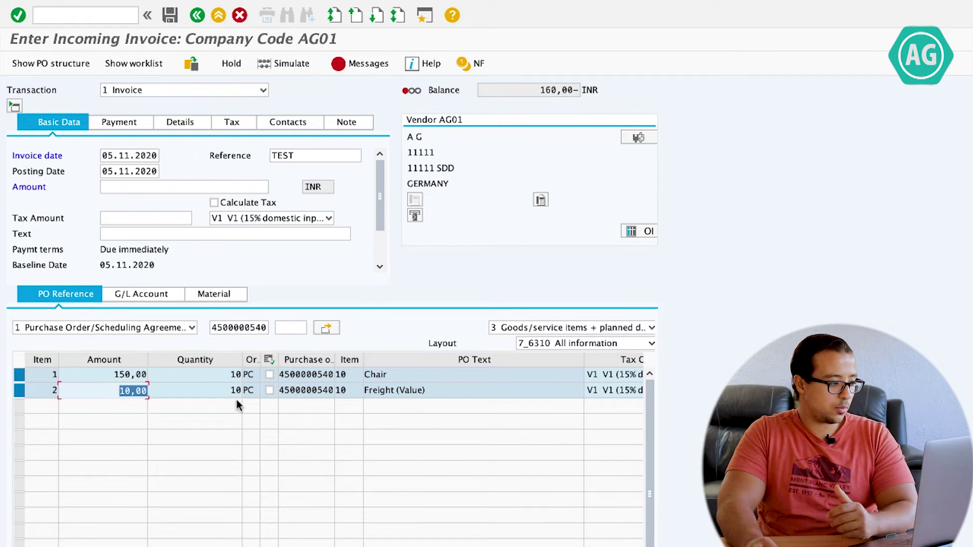
type("12")
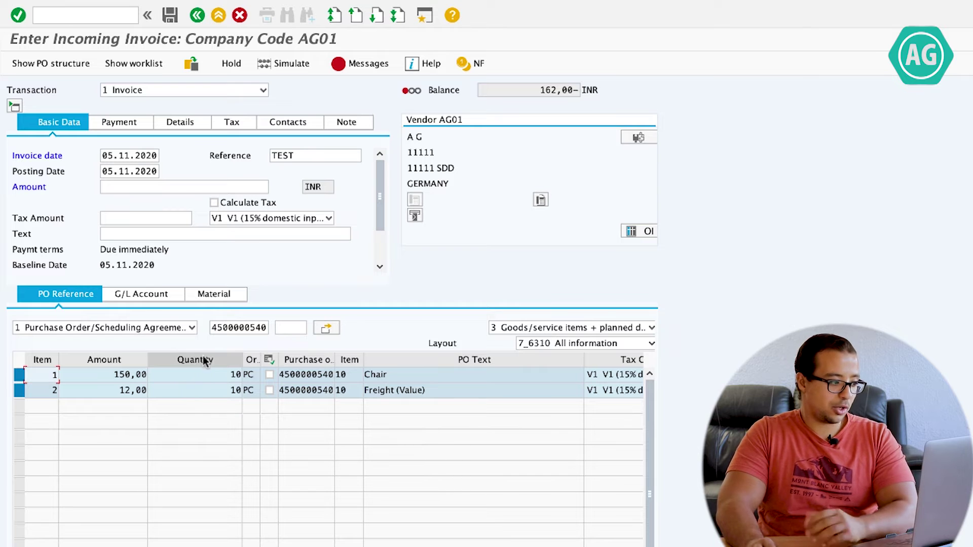
Enter 20,00 INR as unplanned delivery costs in the invoice header details
scroll(191, 235, "down", 1)
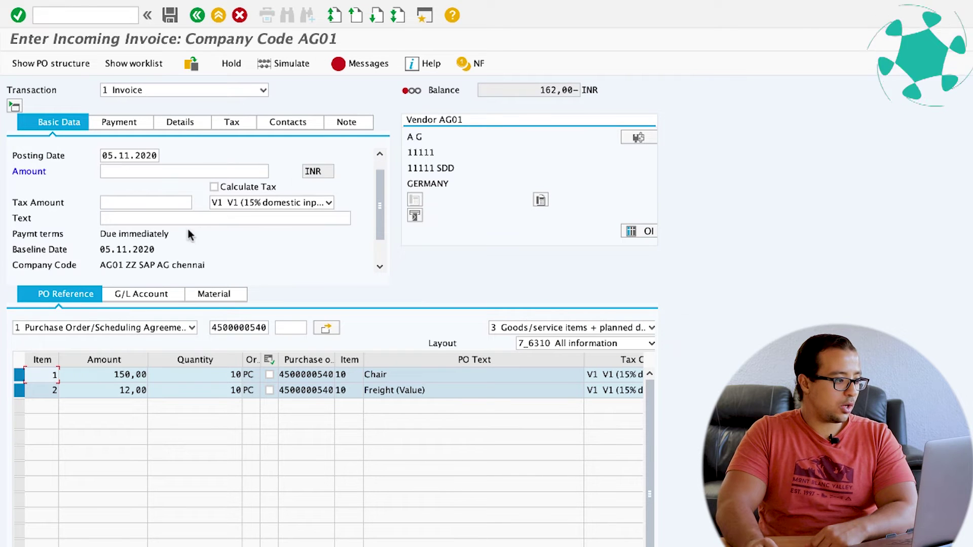
left_click(186, 122)
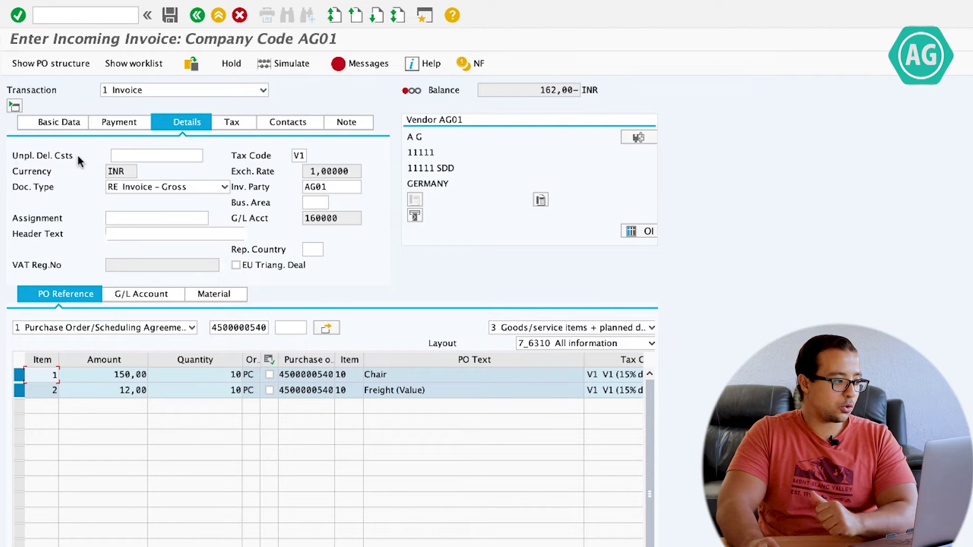
left_click(128, 157)
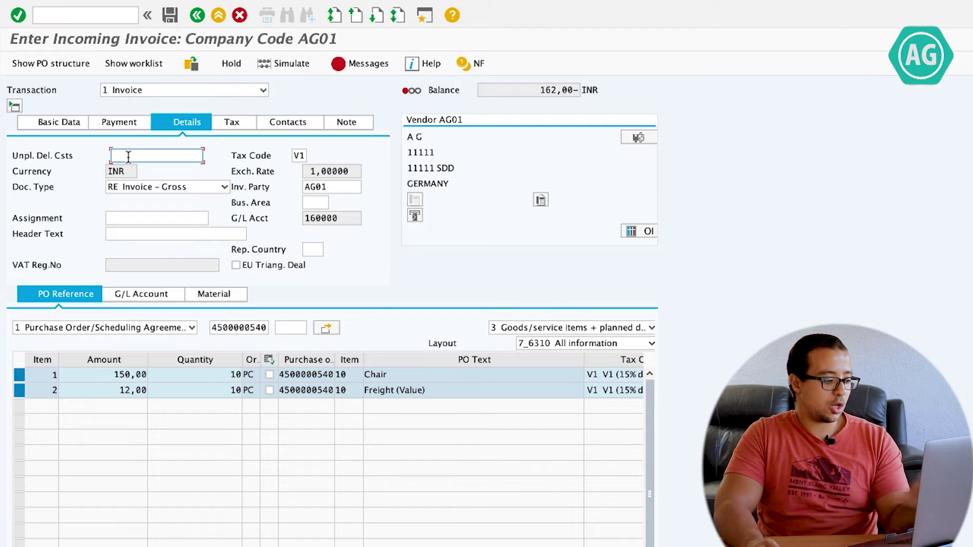
type("20")
key("Return")
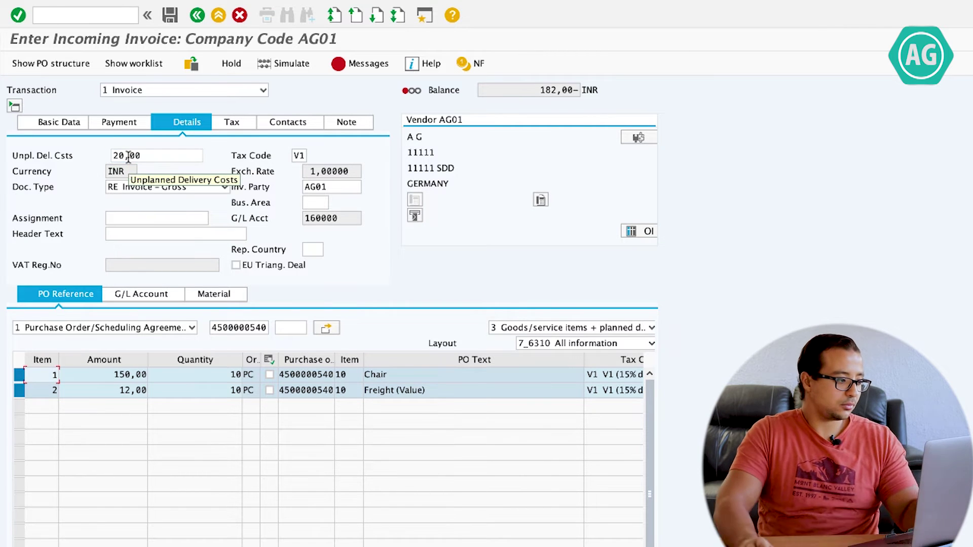
left_click(148, 160)
left_click_drag(152, 157, 95, 157)
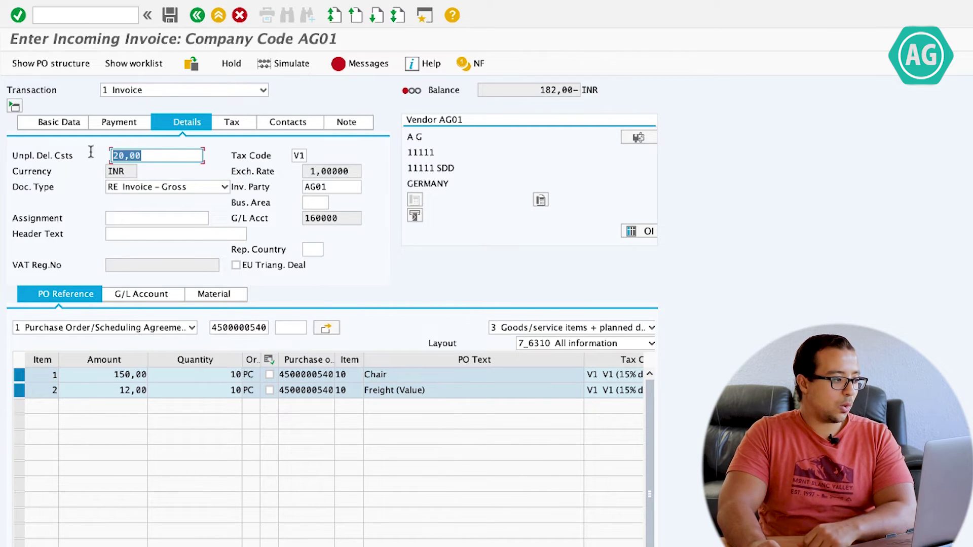
left_click(152, 157)
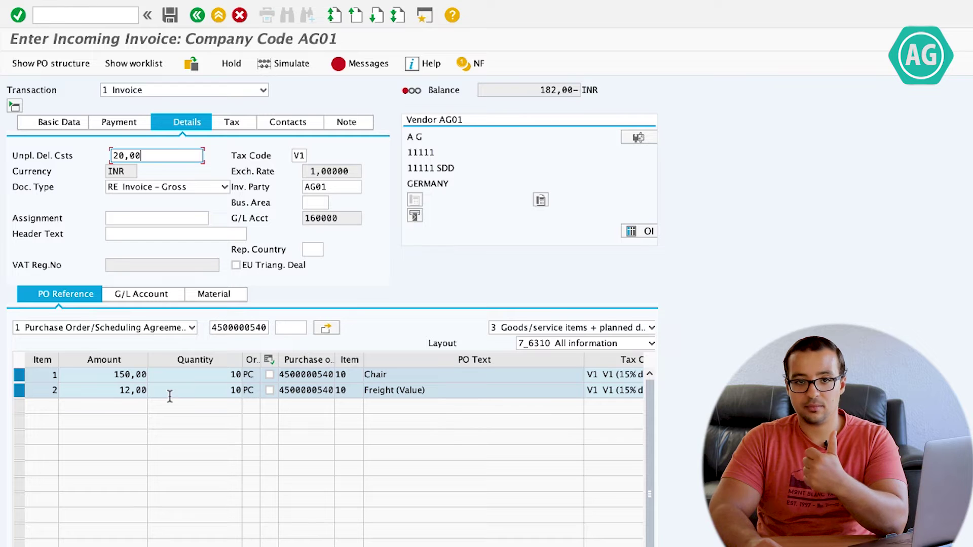
Open the customizing transaction with the command /ospro and display the SAP Reference IMG
left_click(94, 16)
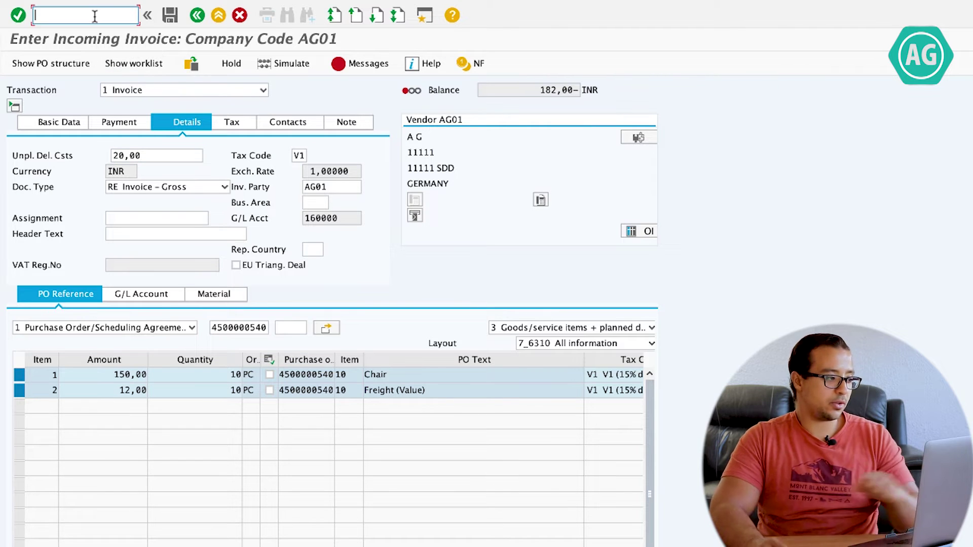
type("/ospro")
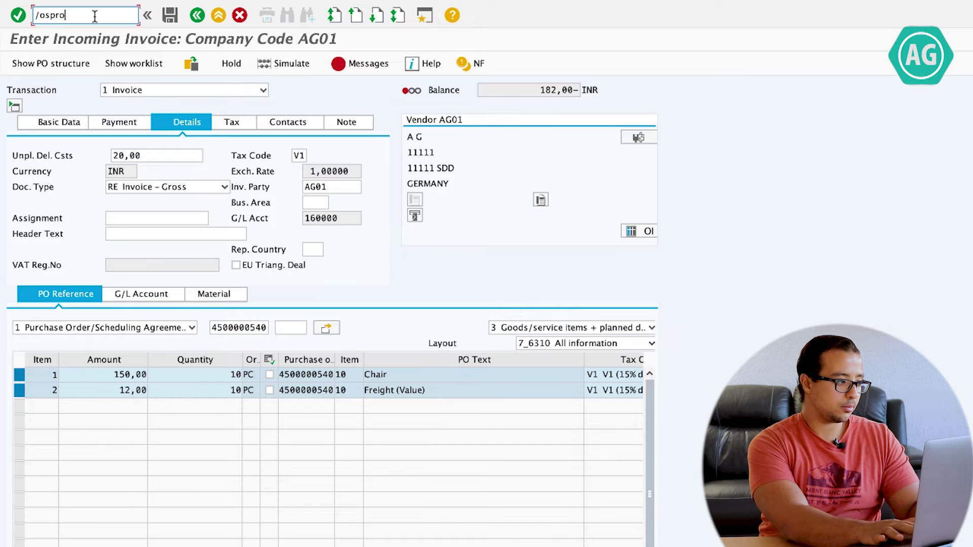
key("Return")
left_click(87, 71)
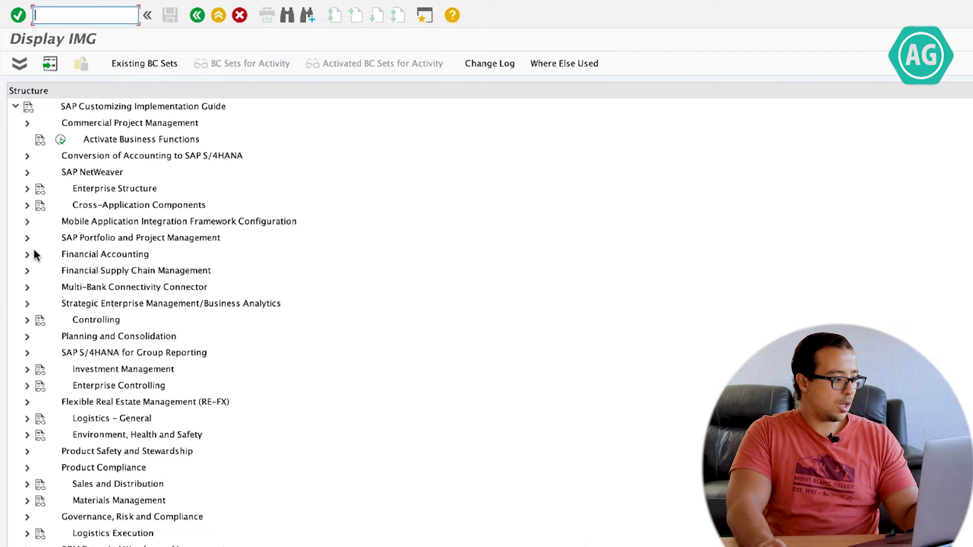
Open Configure How Unplanned Delivery Costs Are Posted under Incoming Invoice in the Logistics Invoice Verification settings of Materials Management
left_click(27, 501)
scroll(163, 456, "down", 2)
scroll(157, 466, "down", 4)
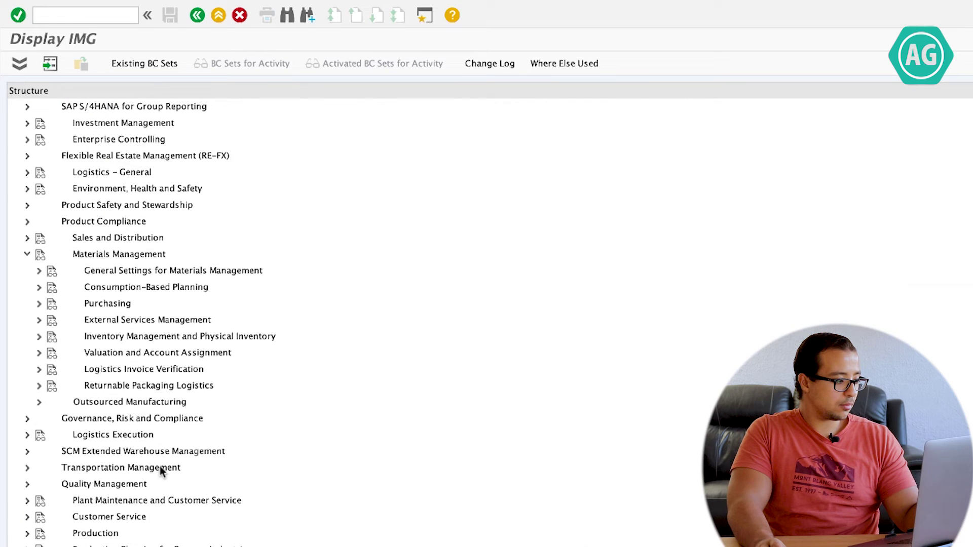
left_click(39, 369)
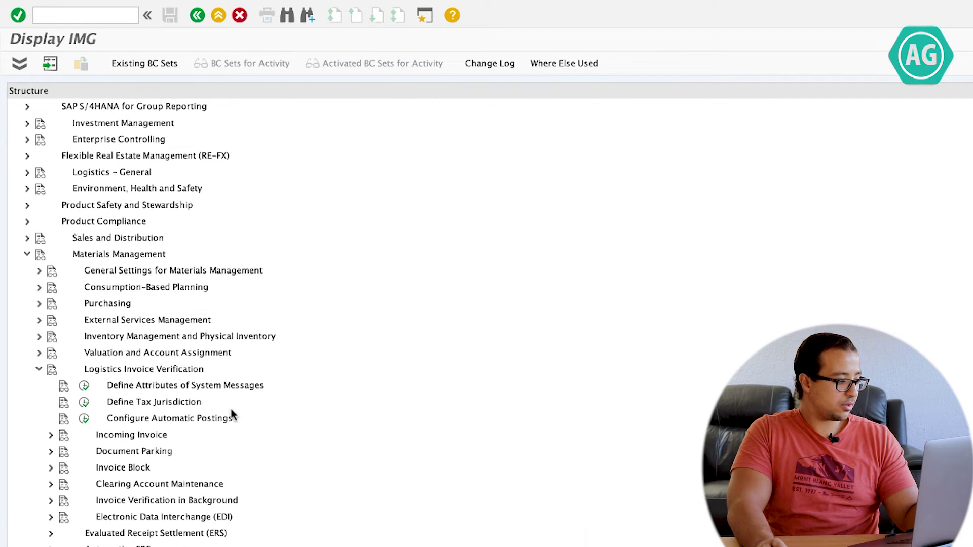
scroll(232, 413, "down", 3)
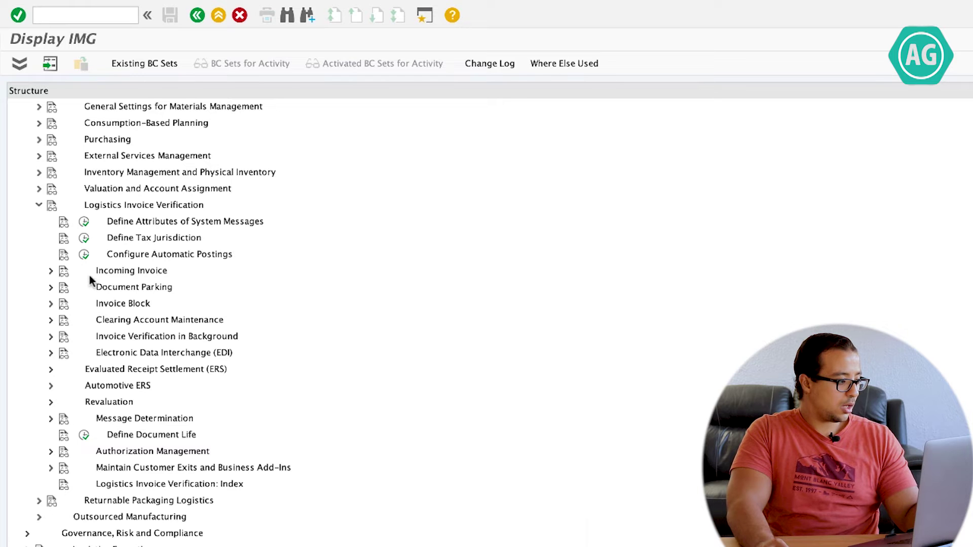
left_click(51, 271)
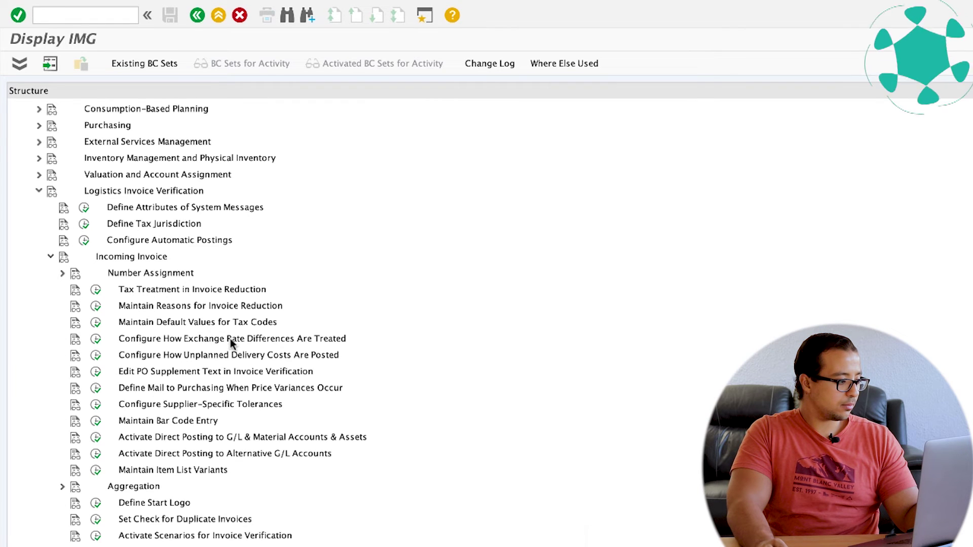
scroll(230, 338, "down", 2)
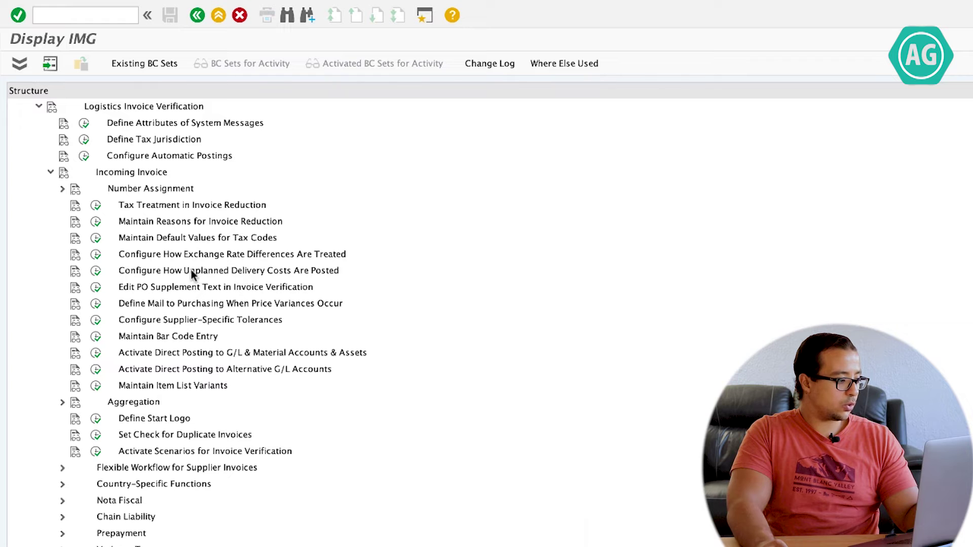
left_click(96, 272)
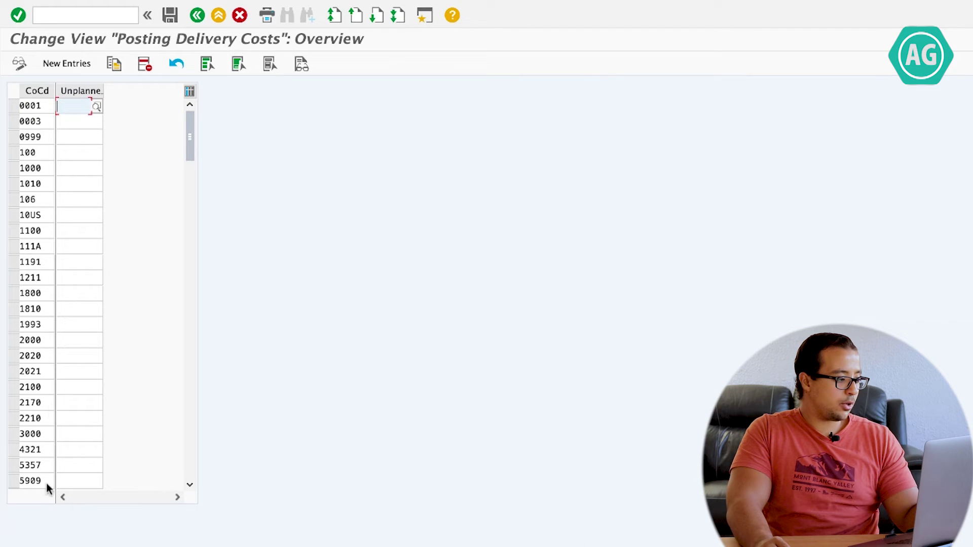
Review the unplanned delivery cost posting options for company code AG01 and set its indicator to 2, Different G/L Line
left_click(190, 190)
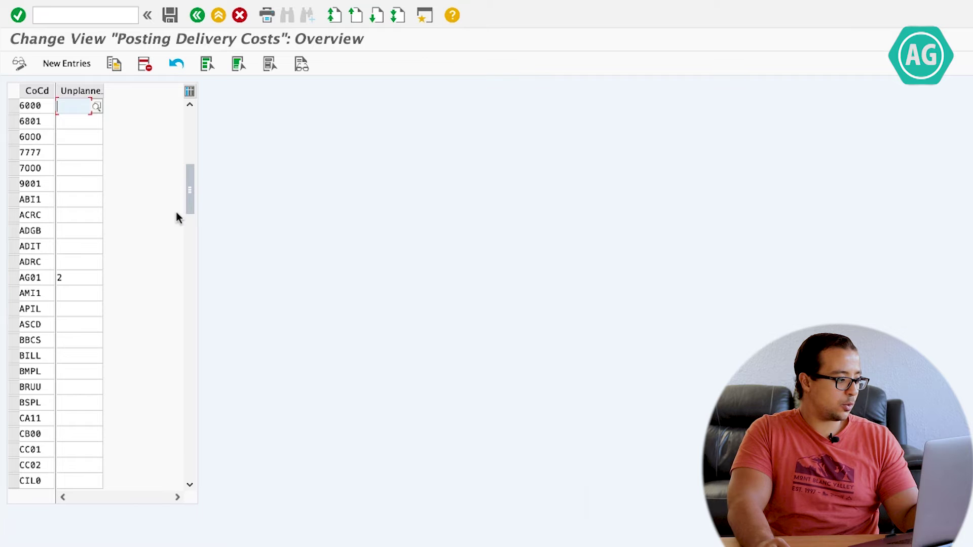
left_click(13, 278)
left_click(83, 277)
left_click(96, 278)
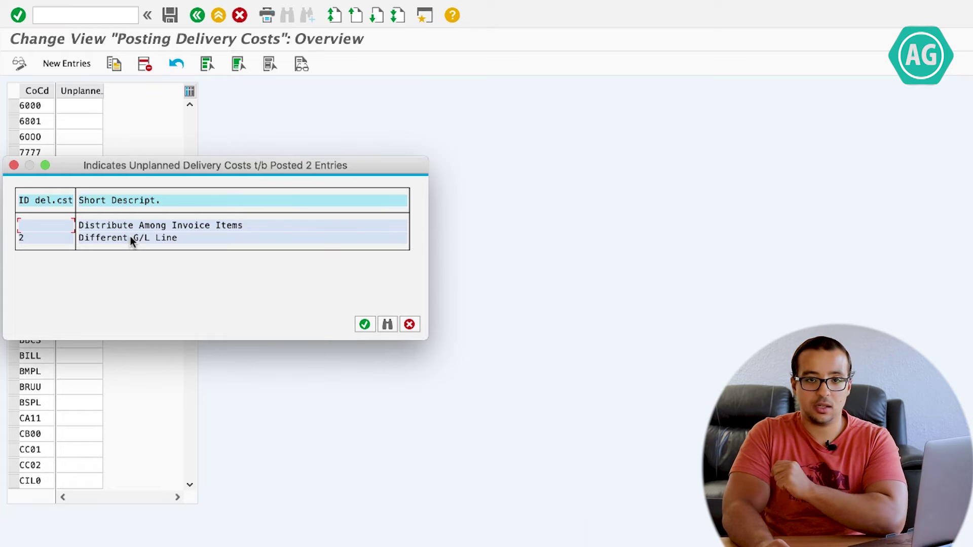
double_click(49, 237)
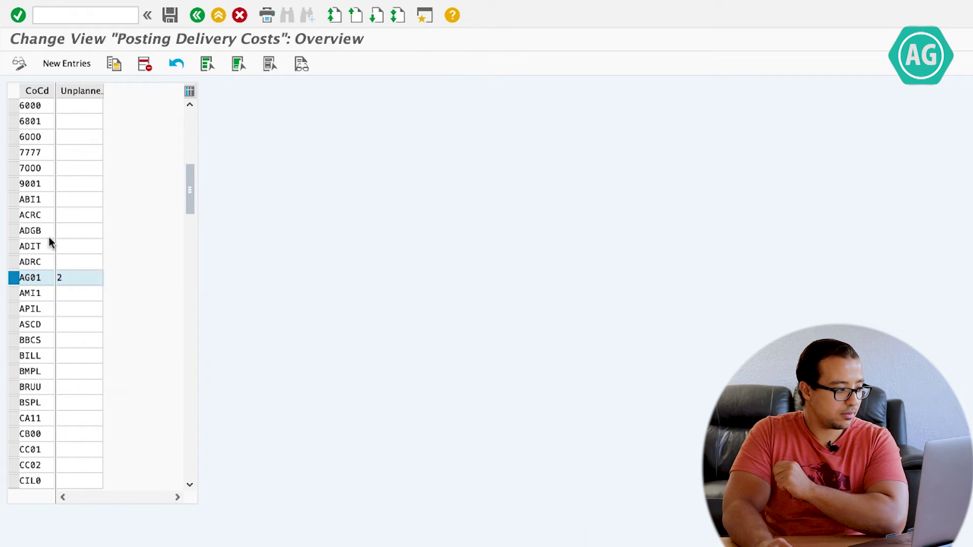
key("BackSpace")
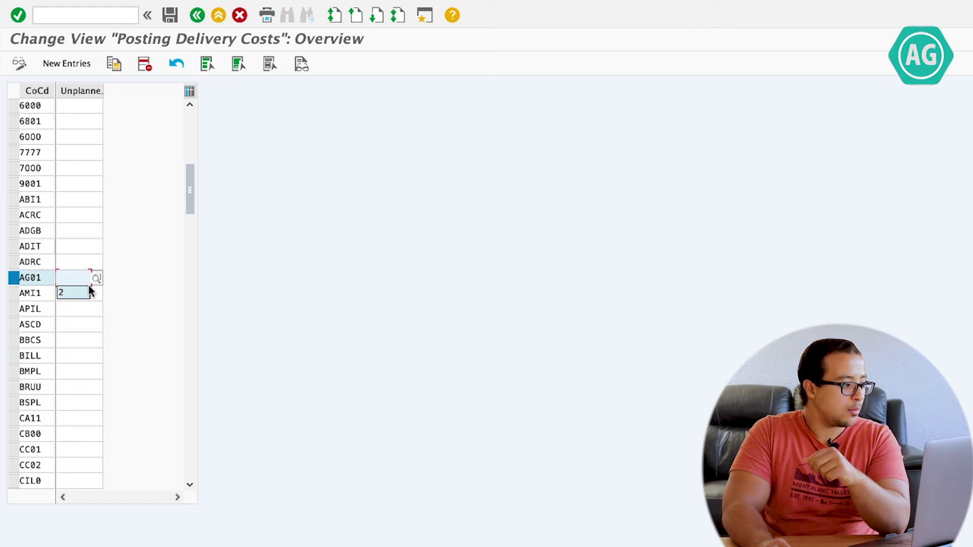
left_click(82, 281)
type("2")
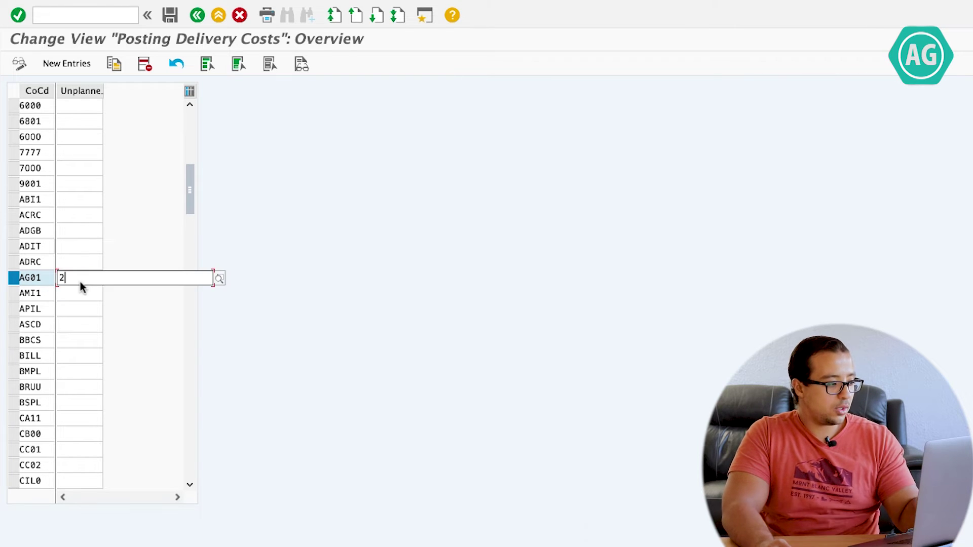
Save the AG01 unplanned delivery cost setting to the AG Config customizing request
key("Return")
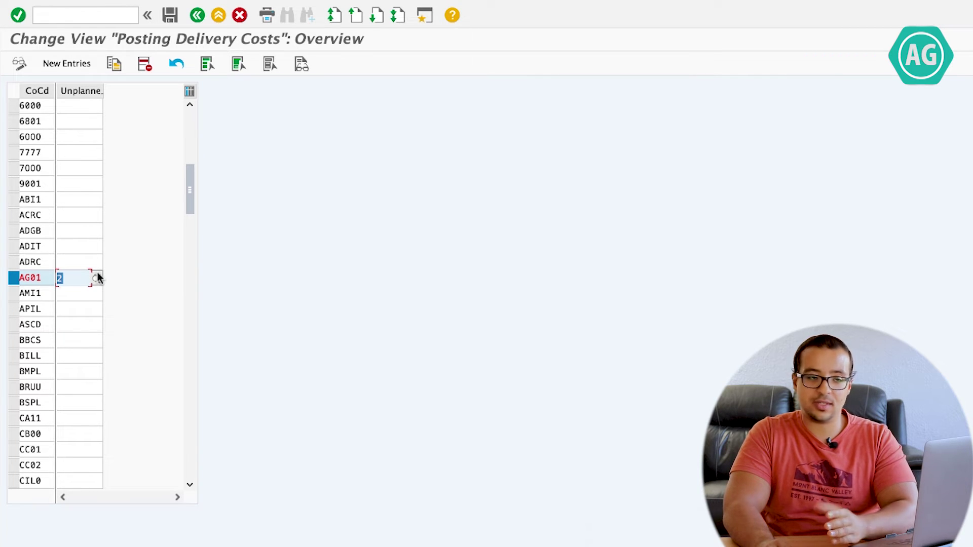
left_click(170, 18)
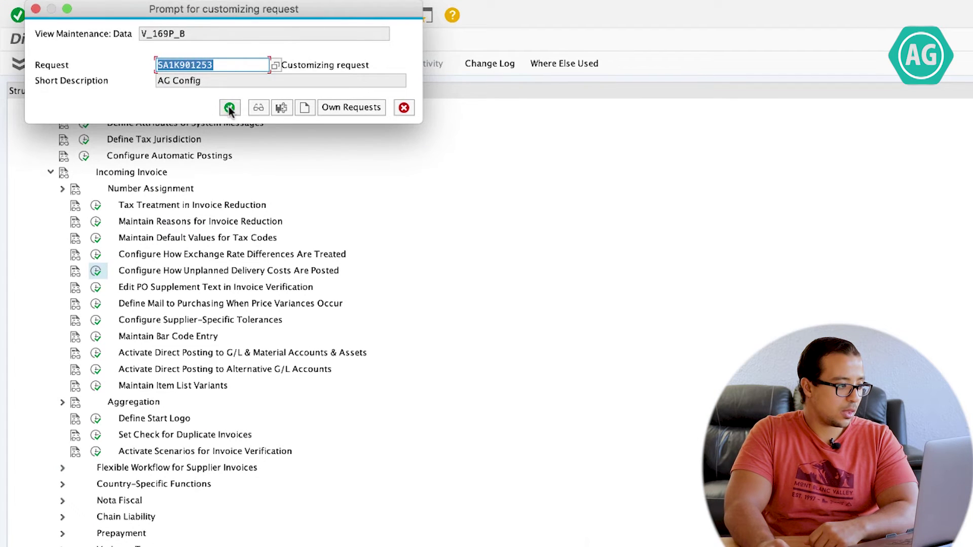
left_click(229, 108)
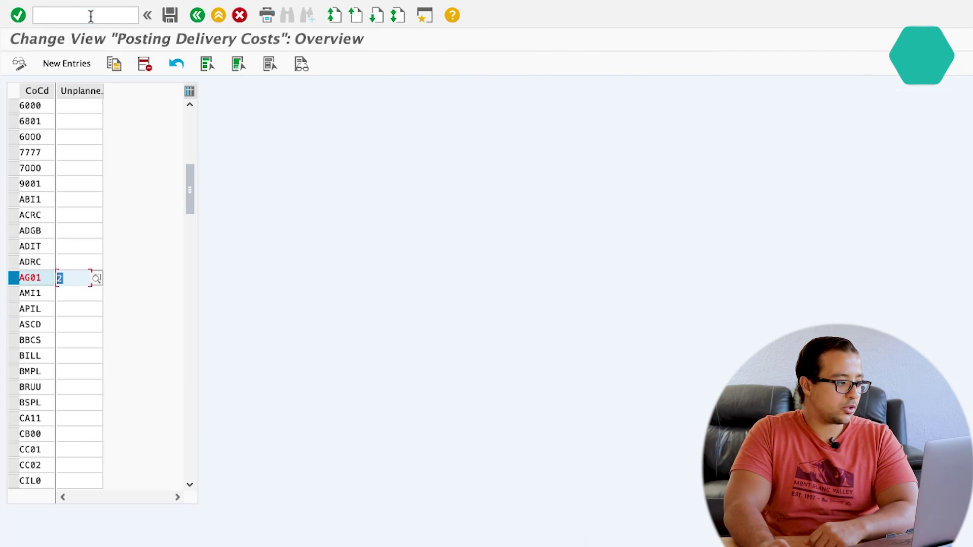
Open the automatic postings configuration in a separate session with the command /oobyc
left_click(90, 16)
type("/o")
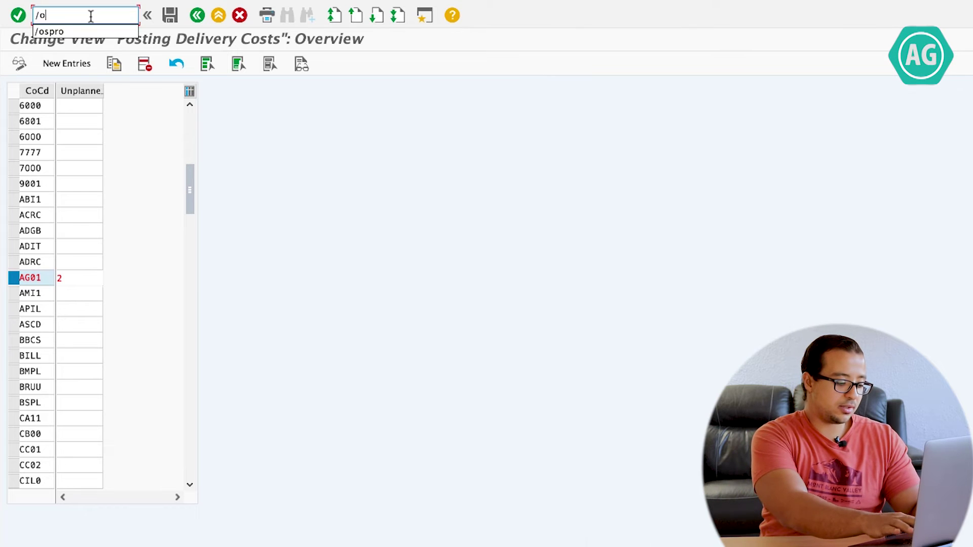
type("obyc")
key("Return")
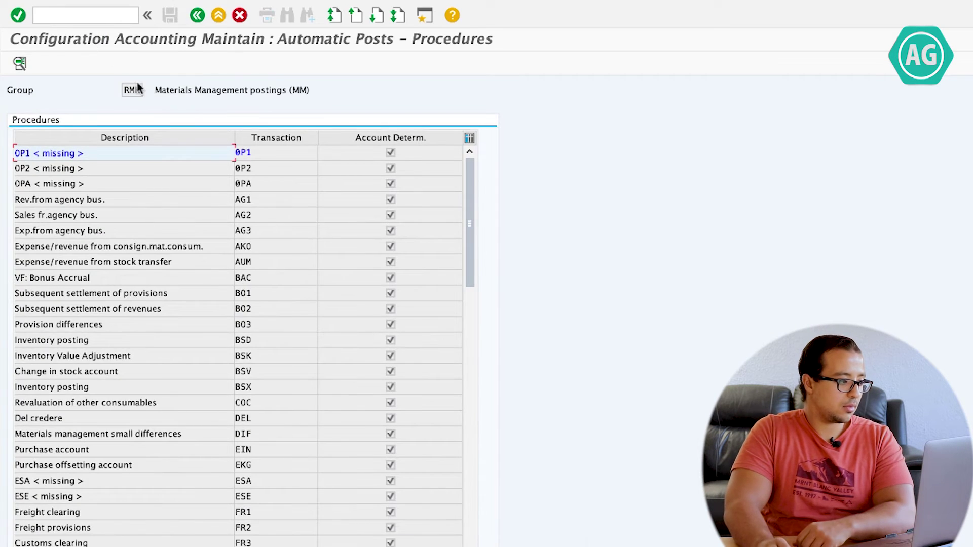
Find the Unplanned delivery costs procedure (UPF) and display its account assignment for chart of accounts INT
scroll(410, 330, "down", 2)
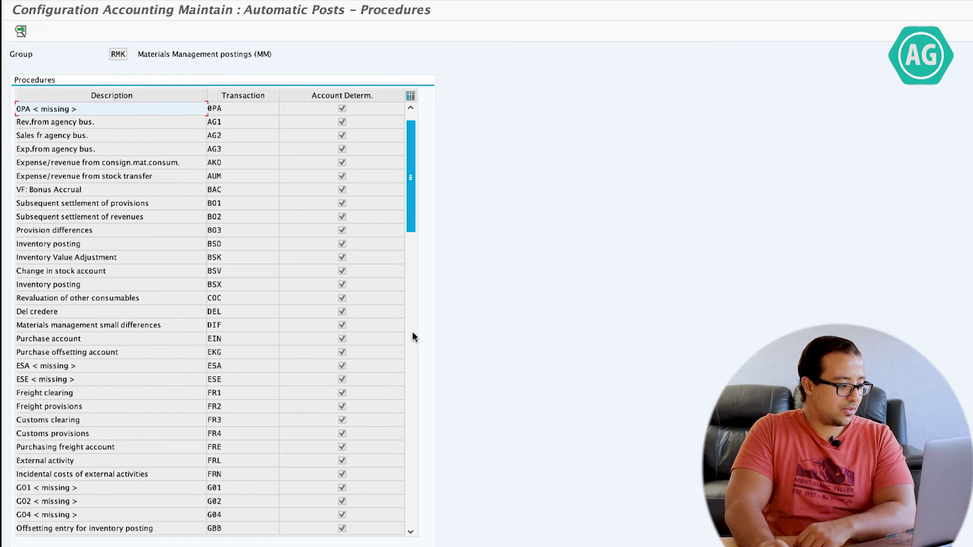
left_click(412, 330)
left_click(409, 379)
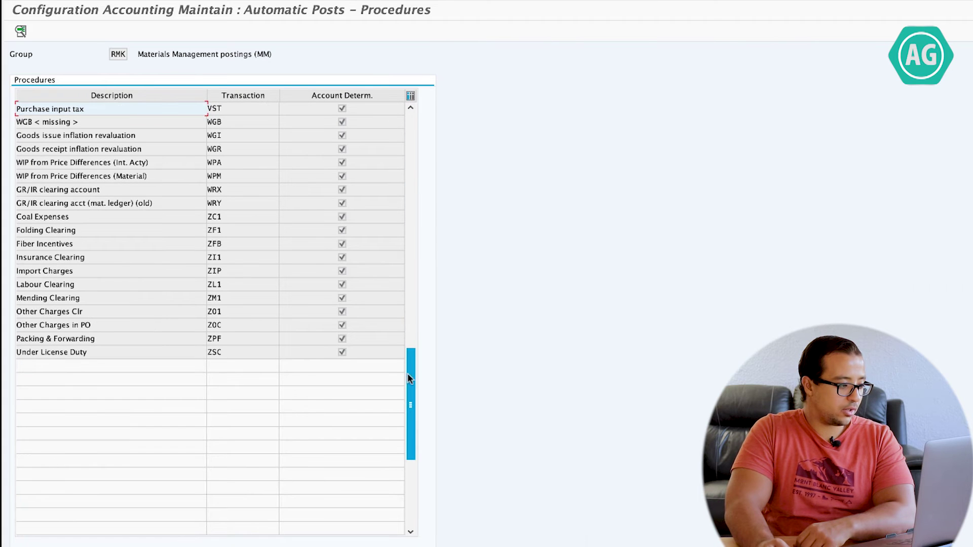
left_click(413, 303)
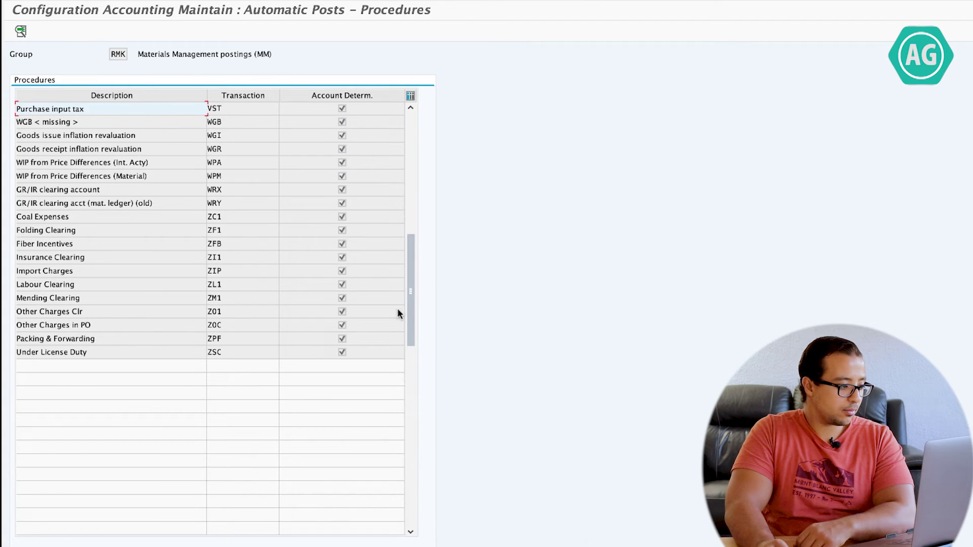
left_click(83, 530)
left_click_drag(17, 530, 108, 530)
key("Tab")
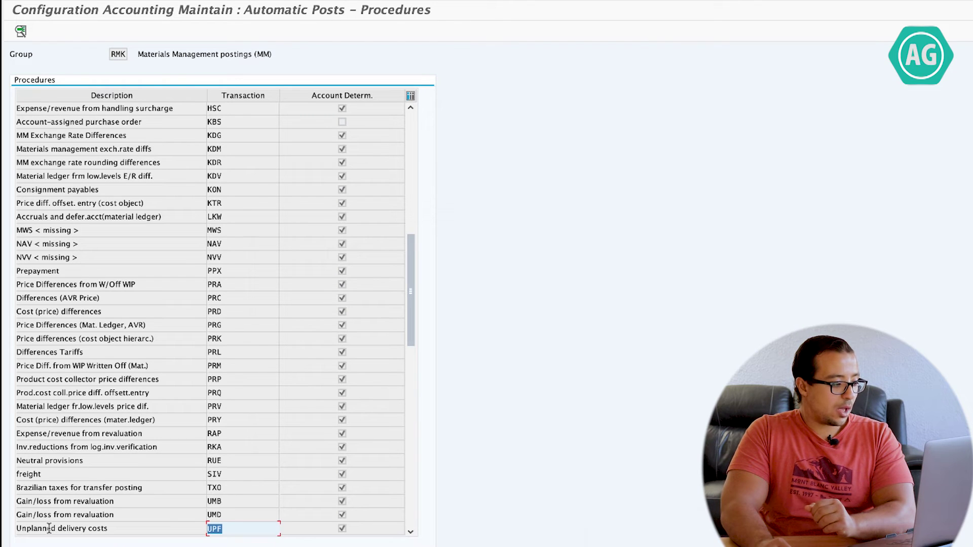
double_click(137, 530)
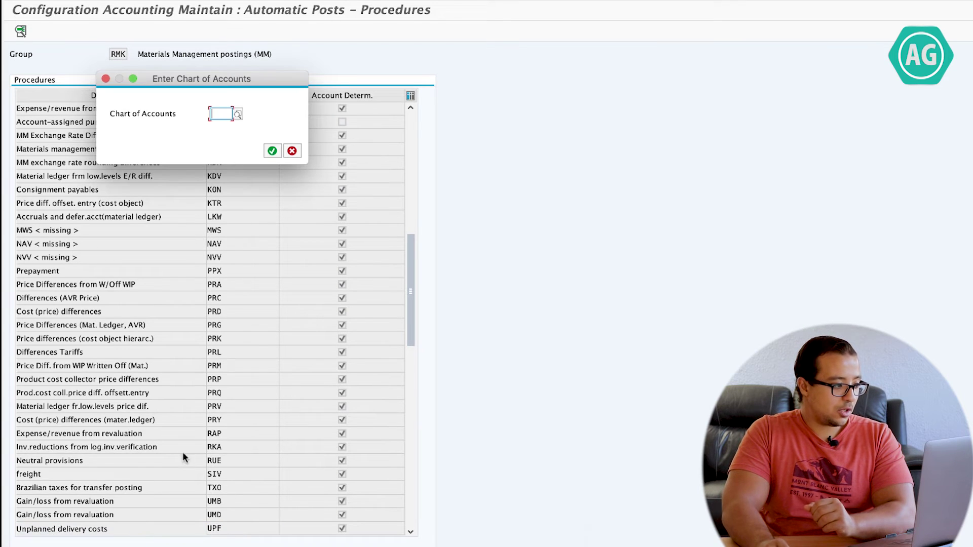
type("int")
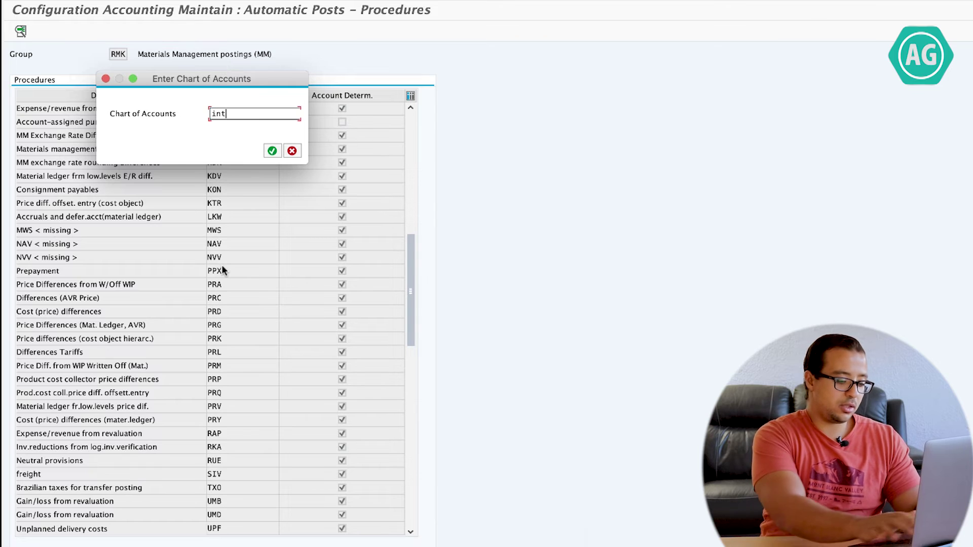
key("Return")
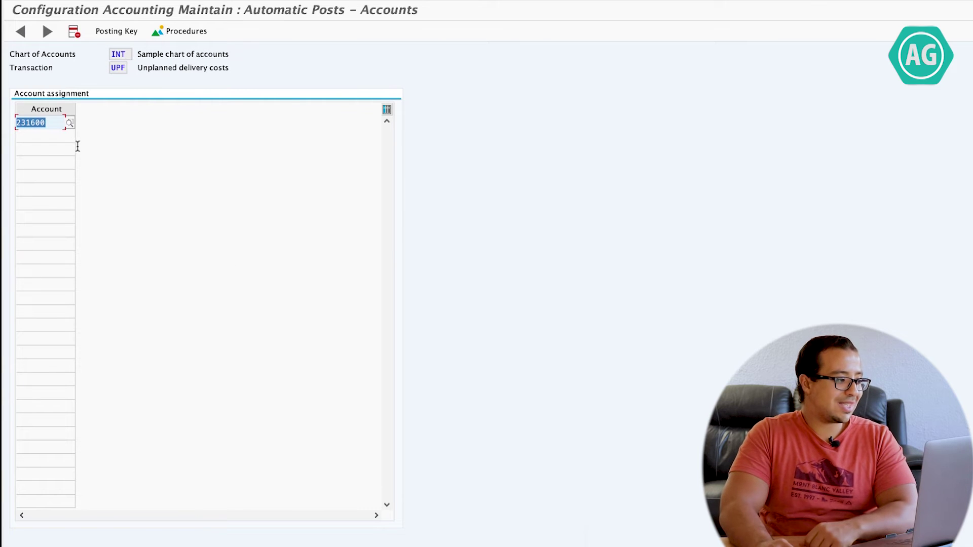
left_click(57, 125)
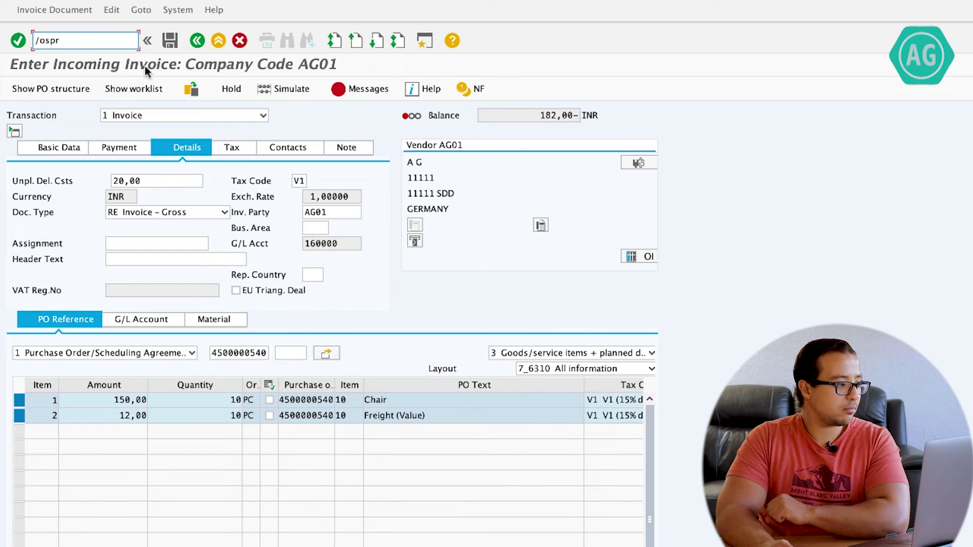
Clear the leftover command entry on the incoming invoice and try to post it
double_click(98, 44)
key("BackSpace")
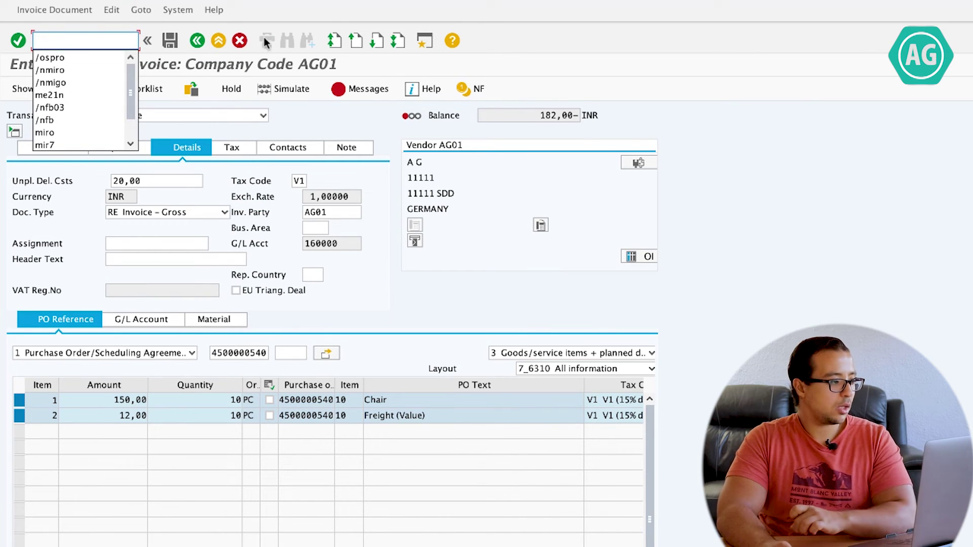
left_click(317, 28)
left_click(169, 42)
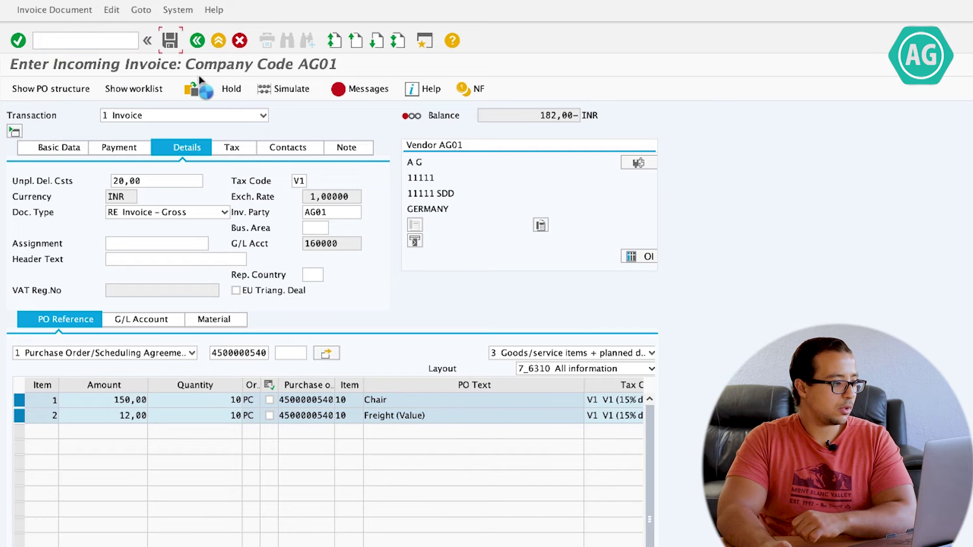
Set the invoice amount to 182,00 INR in the basic data and post the incoming invoice
left_click(76, 151)
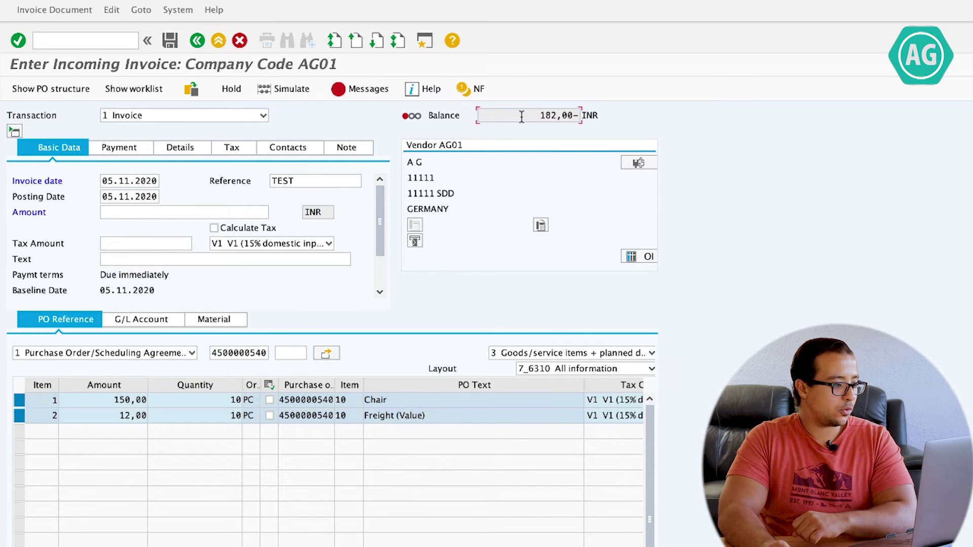
left_click_drag(522, 114, 597, 115)
key("ctrl+c")
left_click(162, 244)
left_click(127, 209)
key("ctrl+v")
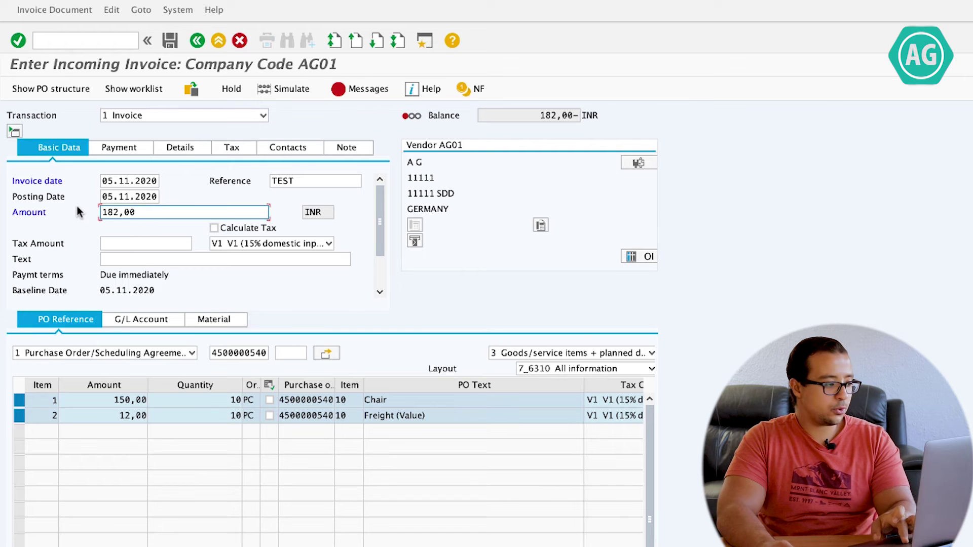
key("Return")
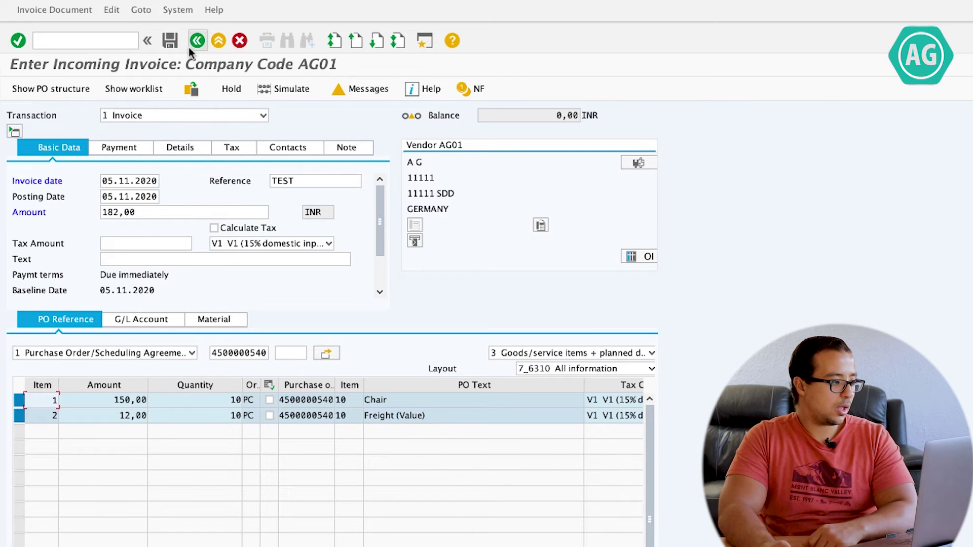
left_click(169, 40)
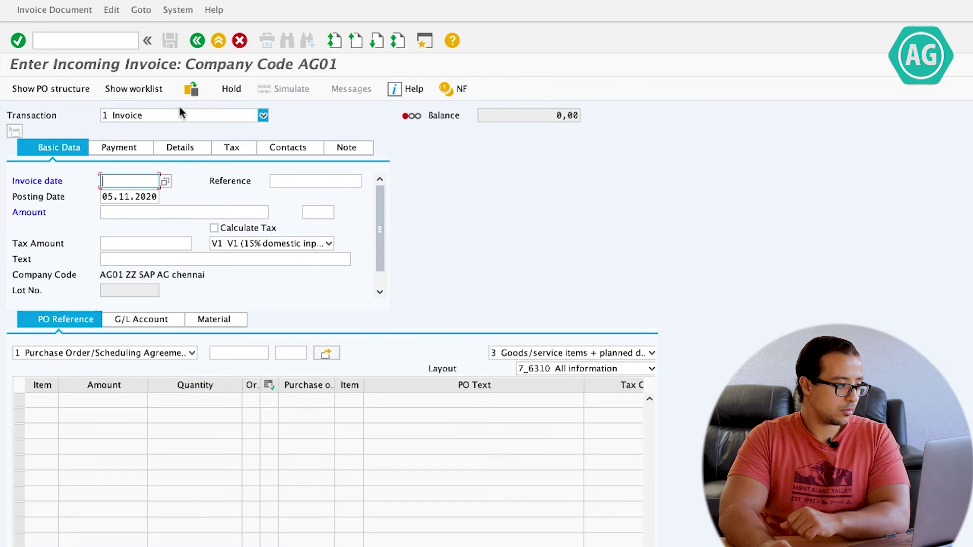
Display the posted invoice's accounting document and examine the freight provision, finished goods and unplanned delivery costs lines
left_click(76, 15)
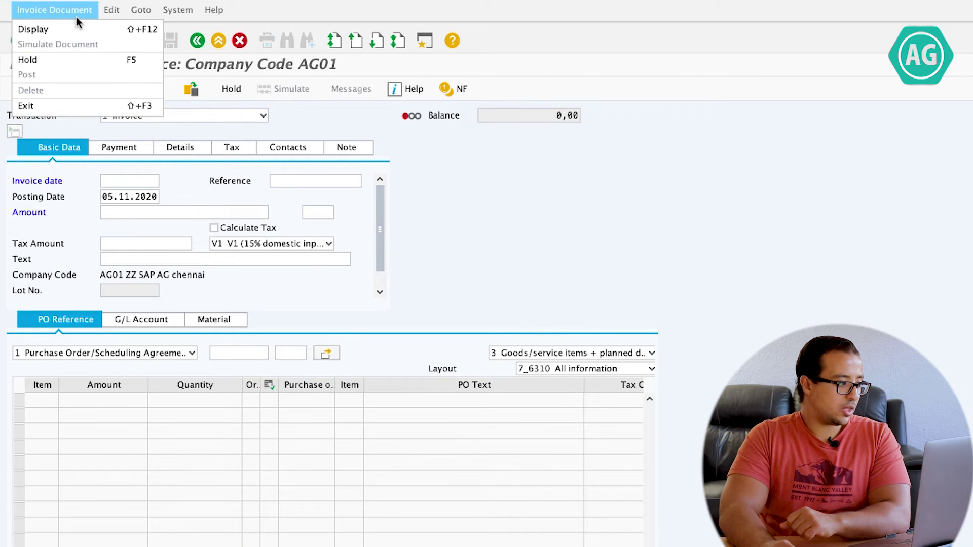
left_click(83, 30)
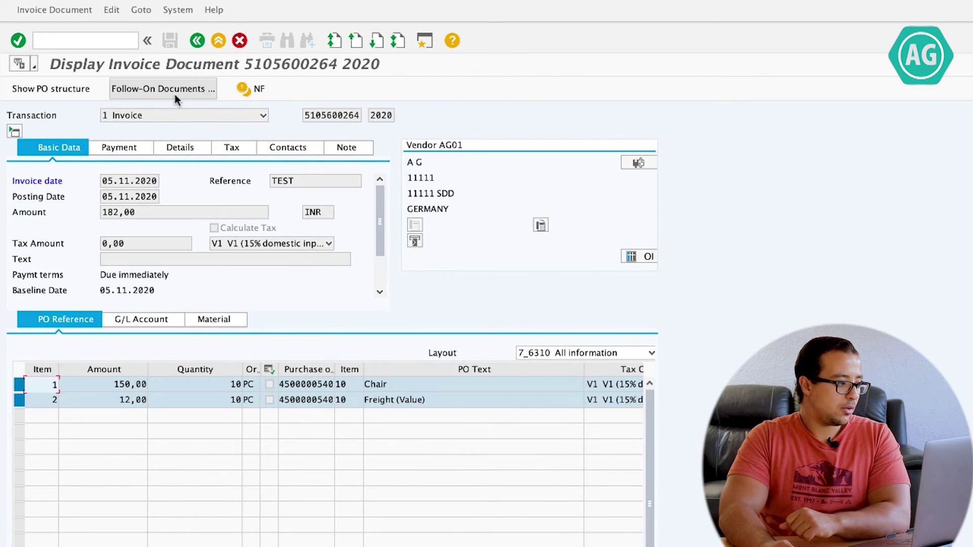
left_click(172, 92)
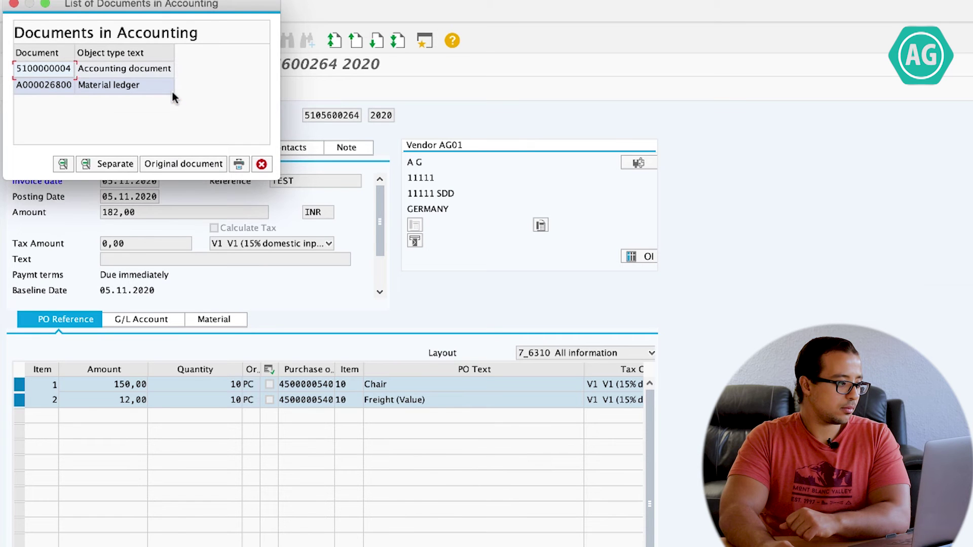
left_click(117, 71)
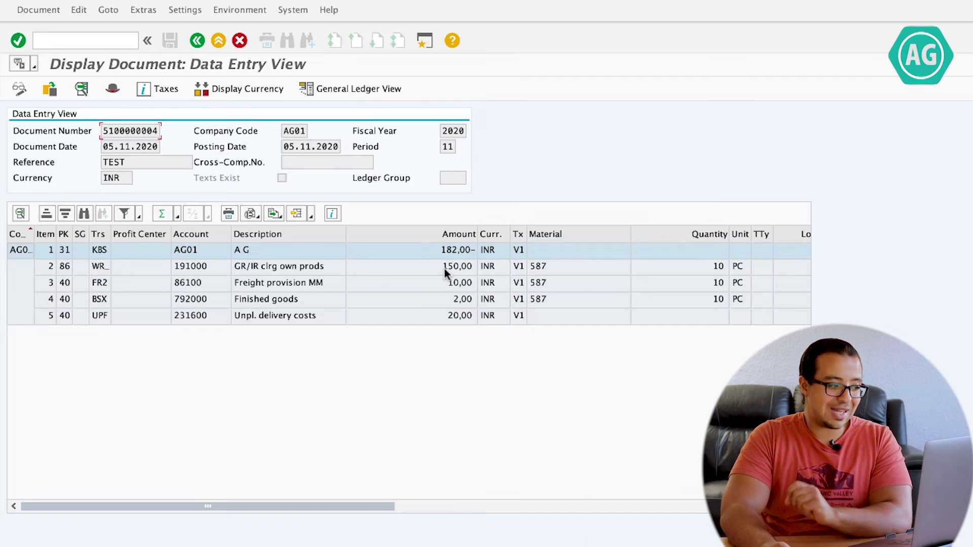
left_click(404, 286)
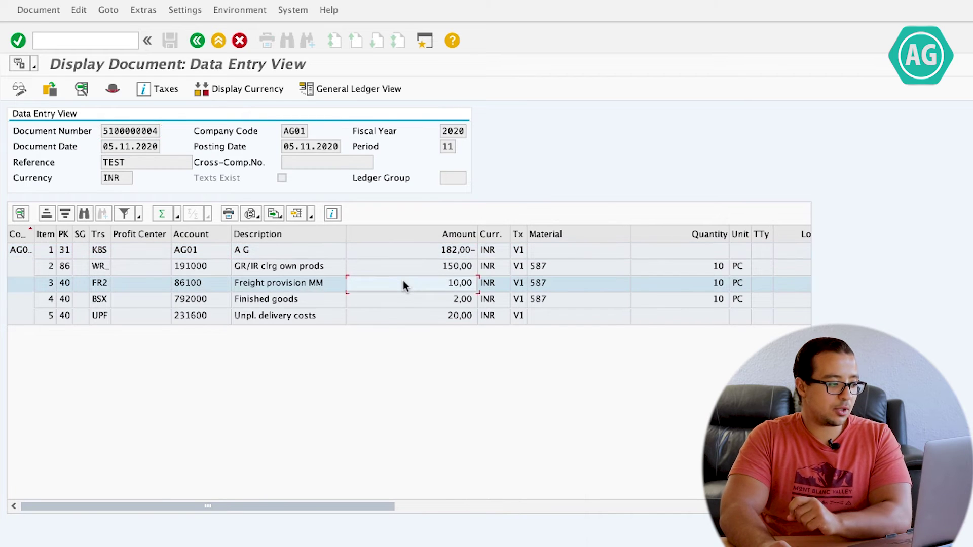
left_click(439, 302)
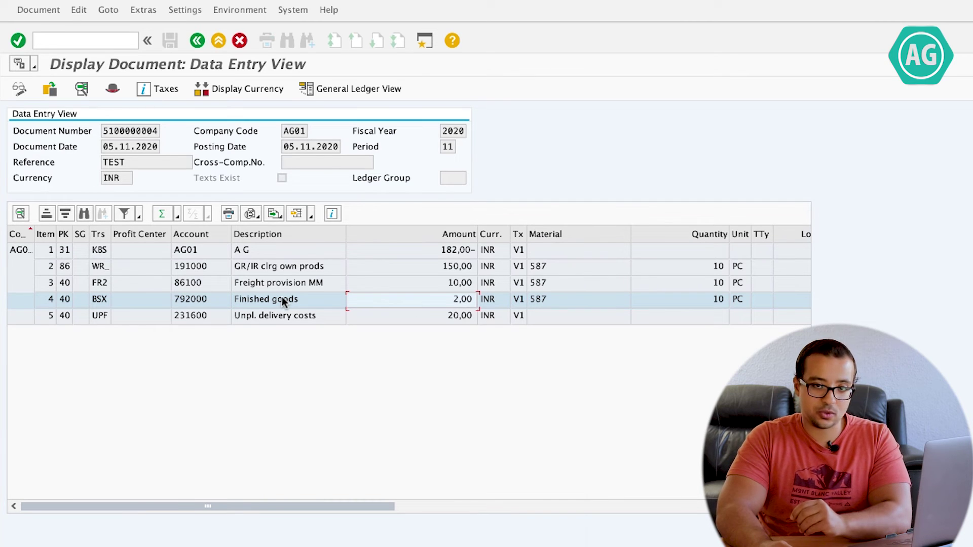
left_click(236, 317)
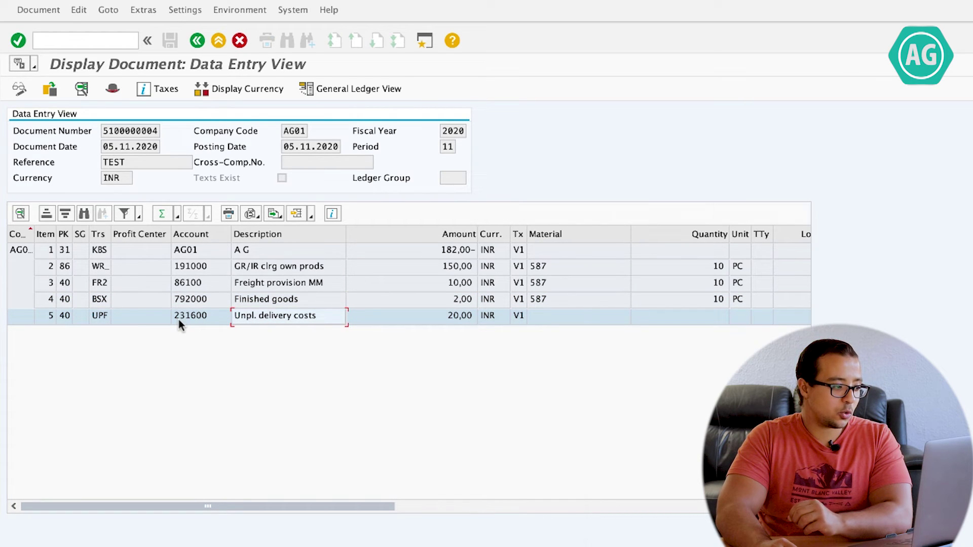
left_click(196, 320)
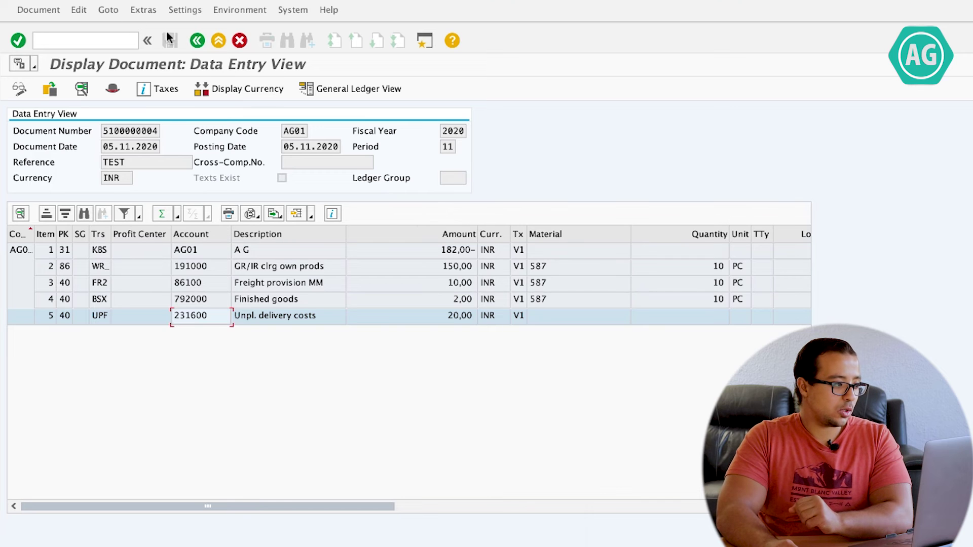
Close the accounting document and the invoice display and return to the SAP Easy Access menu
left_click(204, 41)
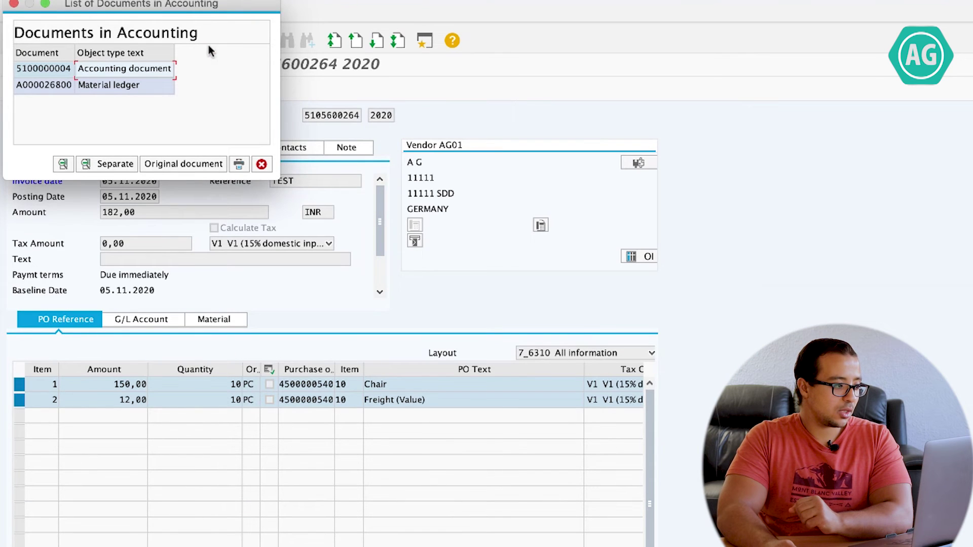
key("Escape")
left_click(218, 41)
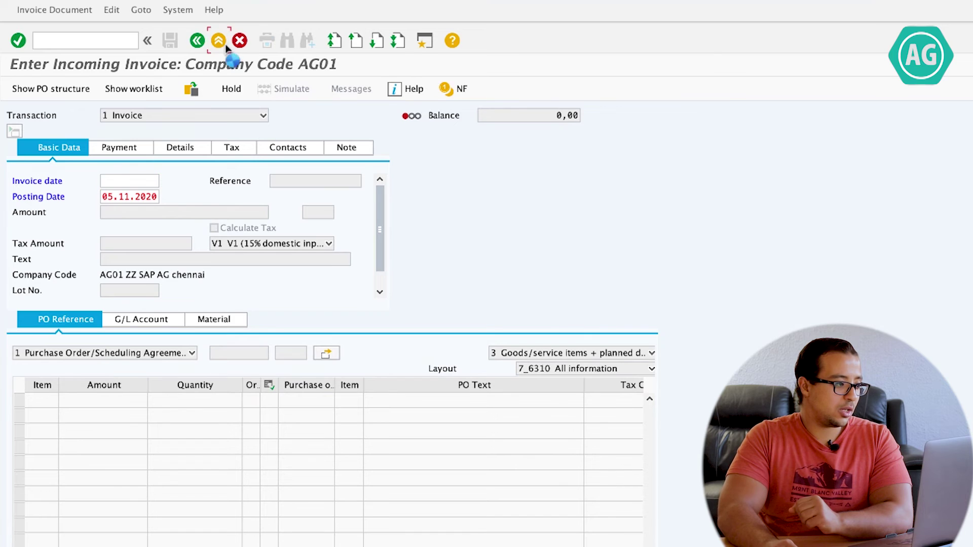
left_click(219, 40)
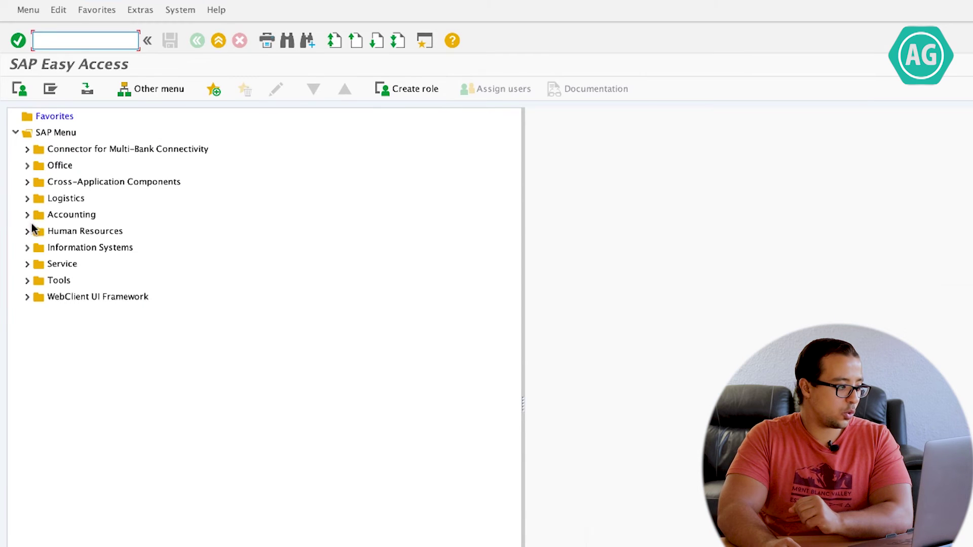
Open MR8M - Cancel Invoice Document under Further Processing in the Logistics Invoice Verification area of Materials Management
left_click(27, 198)
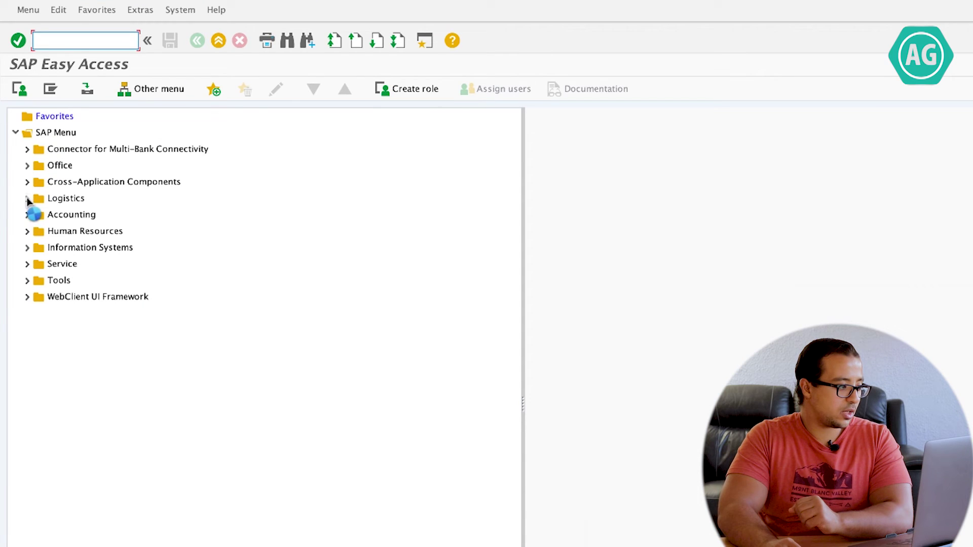
left_click(39, 231)
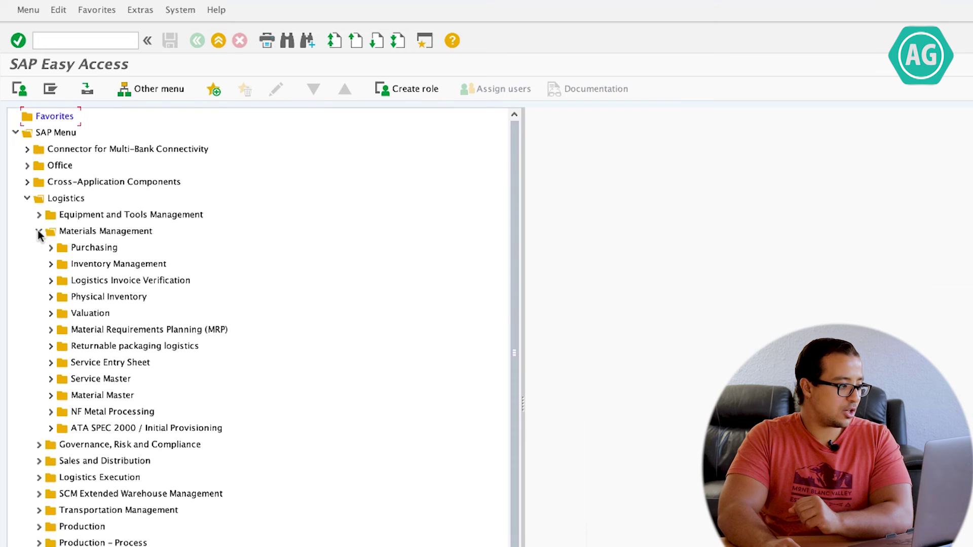
left_click(51, 281)
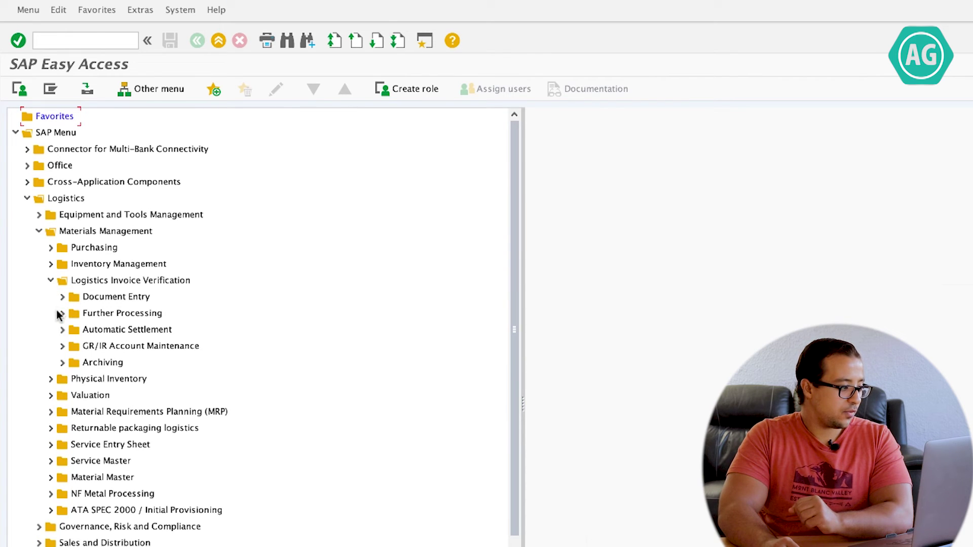
left_click(62, 313)
double_click(137, 346)
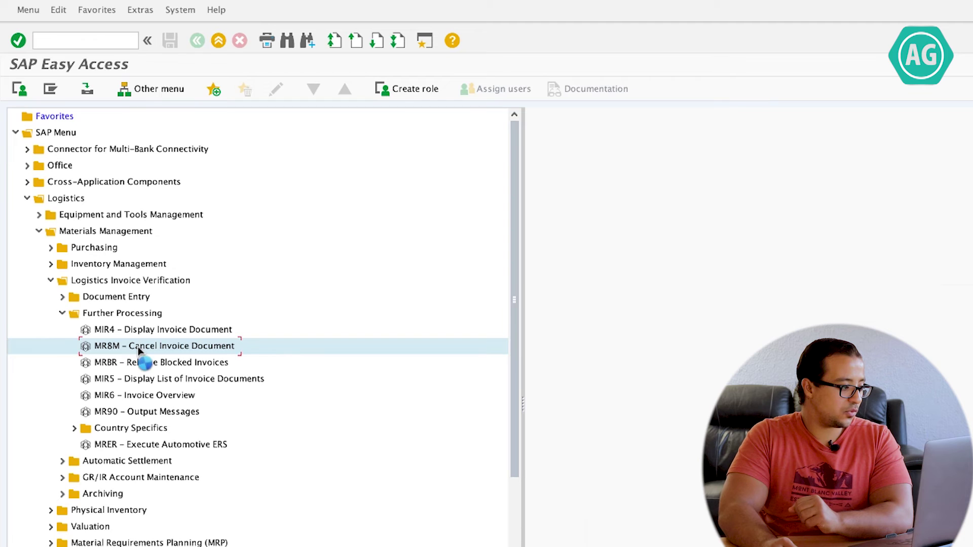
Set the reversal reason to 01 and post the cancellation of the invoice document
left_click(139, 194)
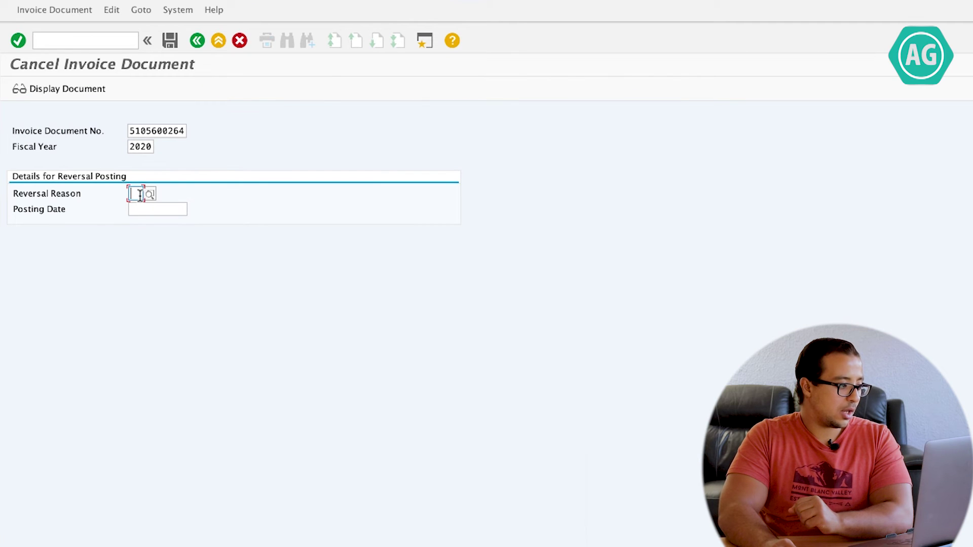
type("01")
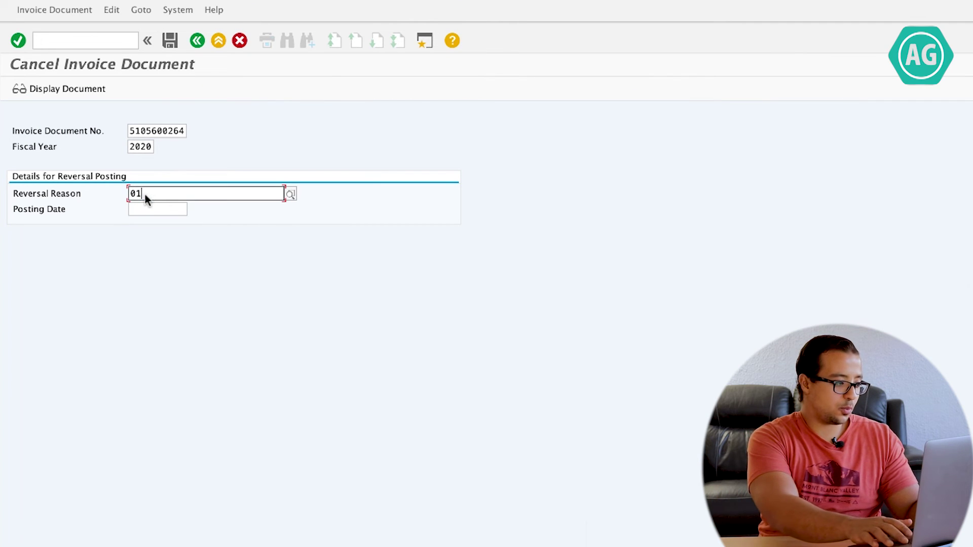
key("Return")
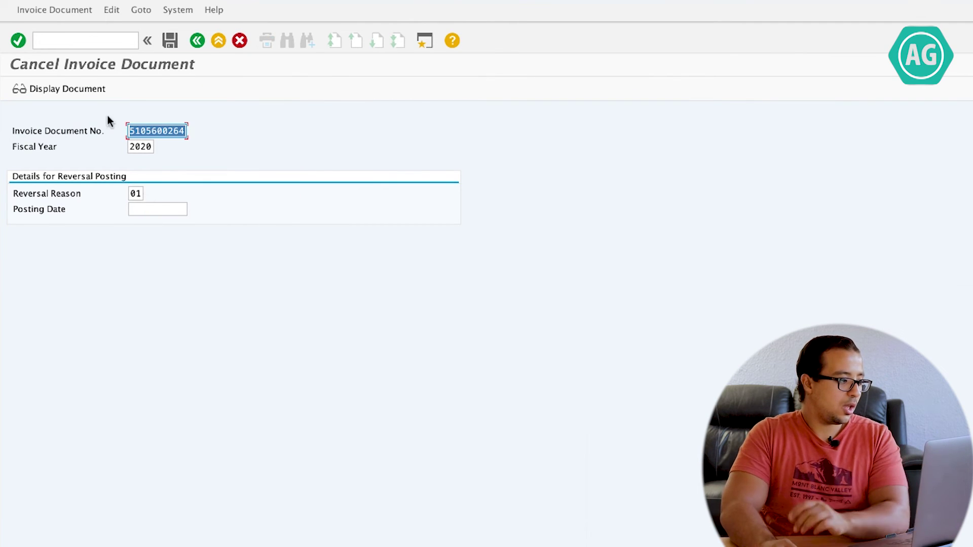
left_click(169, 46)
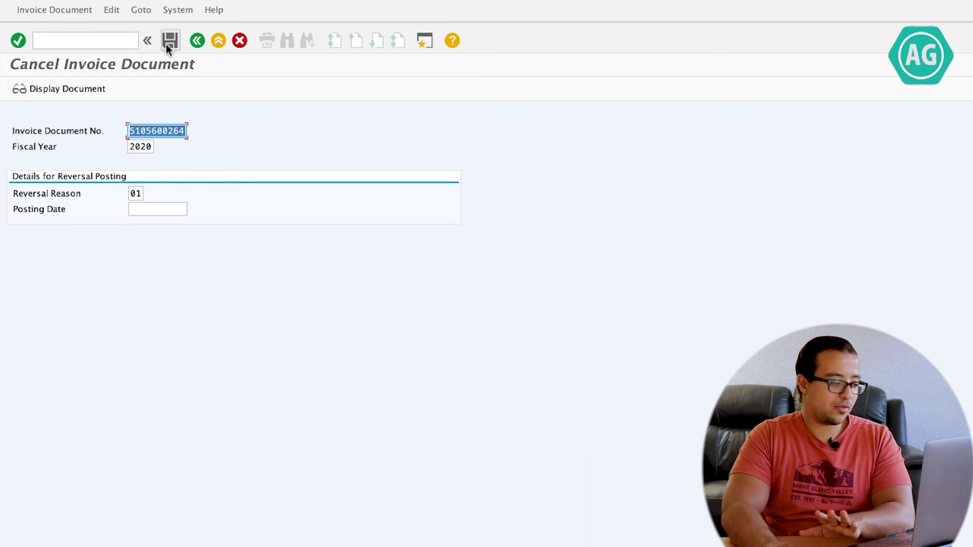
Go directly to the MIRO transaction to enter a new incoming invoice
left_click(64, 40)
type("/n")
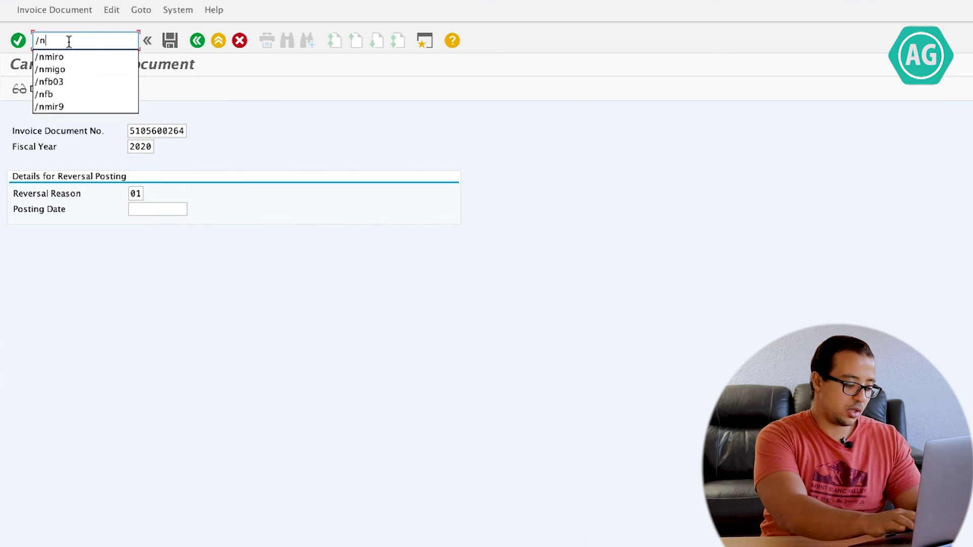
type("miro")
key("Return")
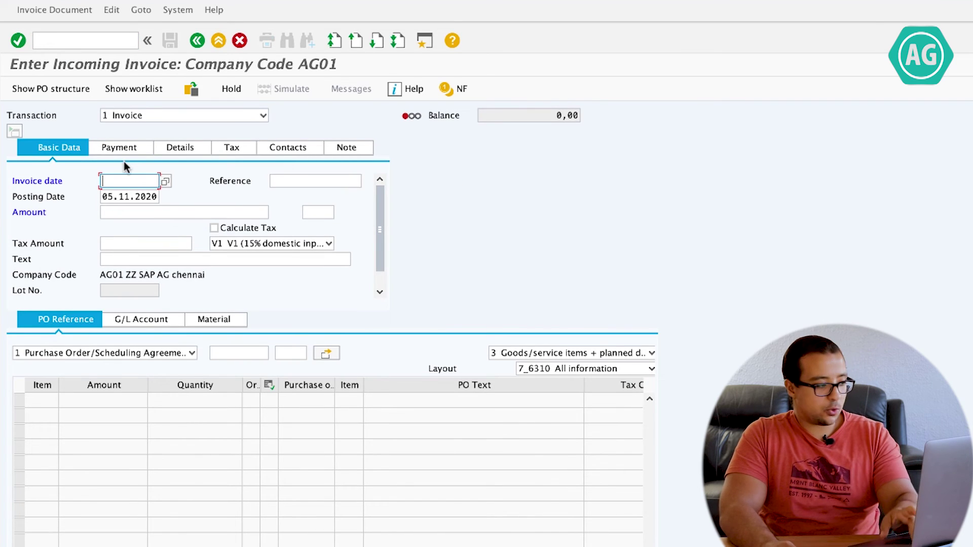
Set the invoice date to 05.11.2020 and load the chair and planned freight items from the previously used purchase order
left_click(125, 180)
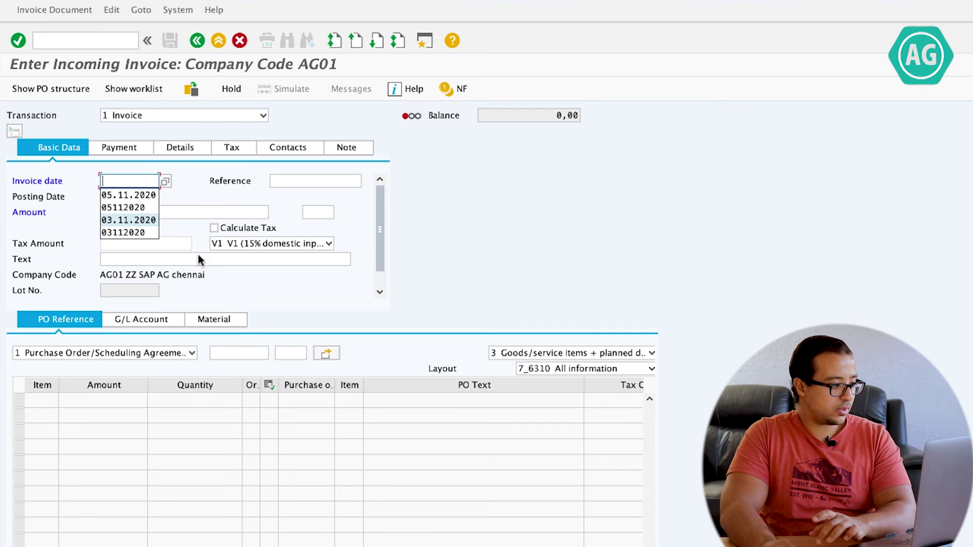
left_click(139, 195)
key("Return")
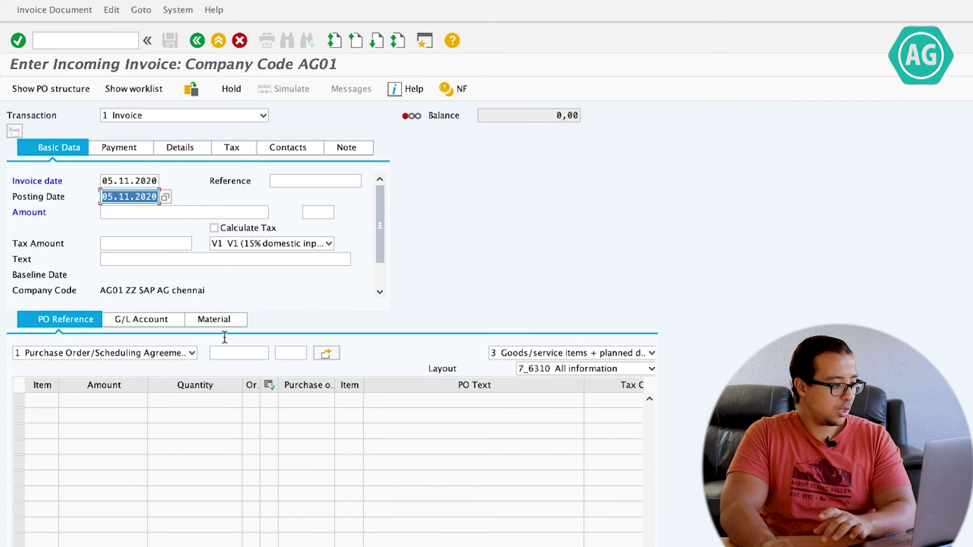
left_click(228, 353)
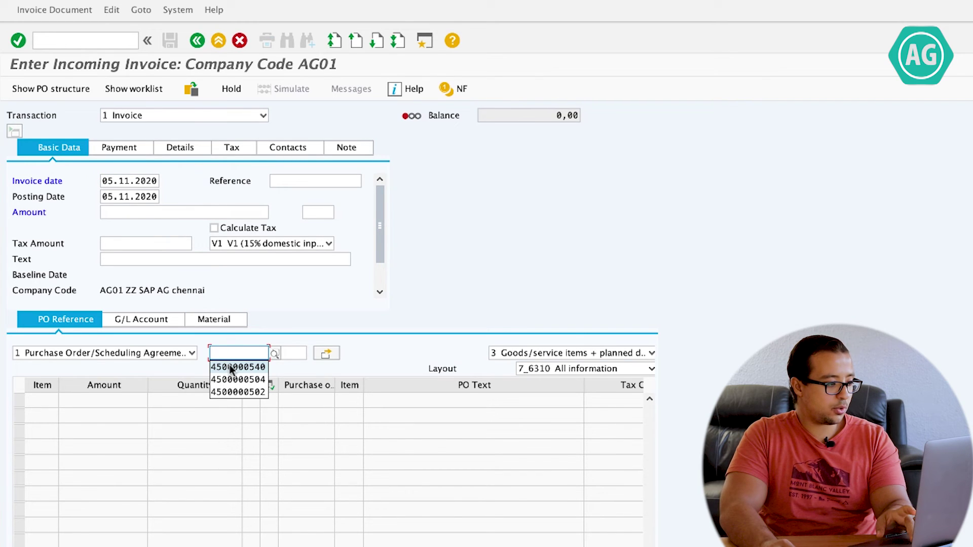
left_click(229, 366)
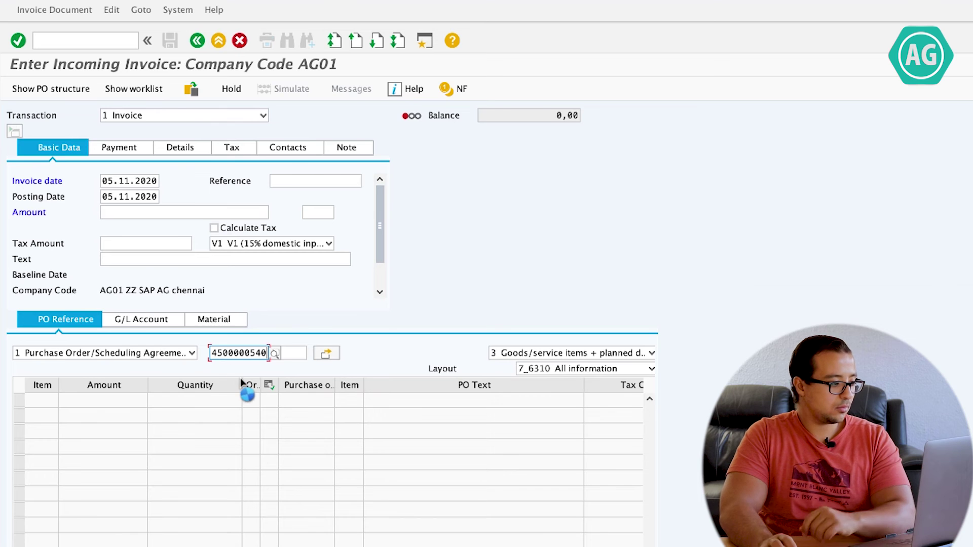
key("Return")
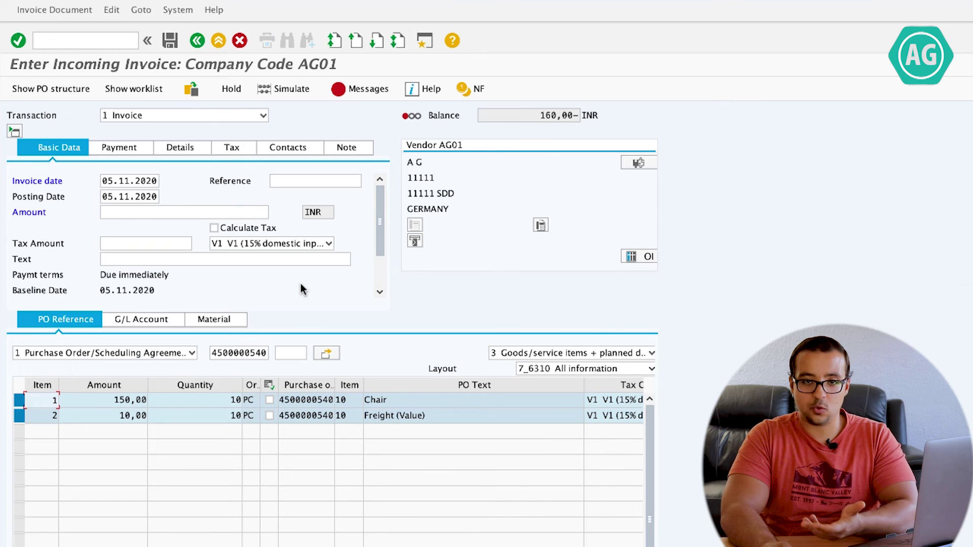
Leave the header's unplanned delivery costs empty and add a debit line for 20,00 INR to G/L account 204000
left_click(197, 151)
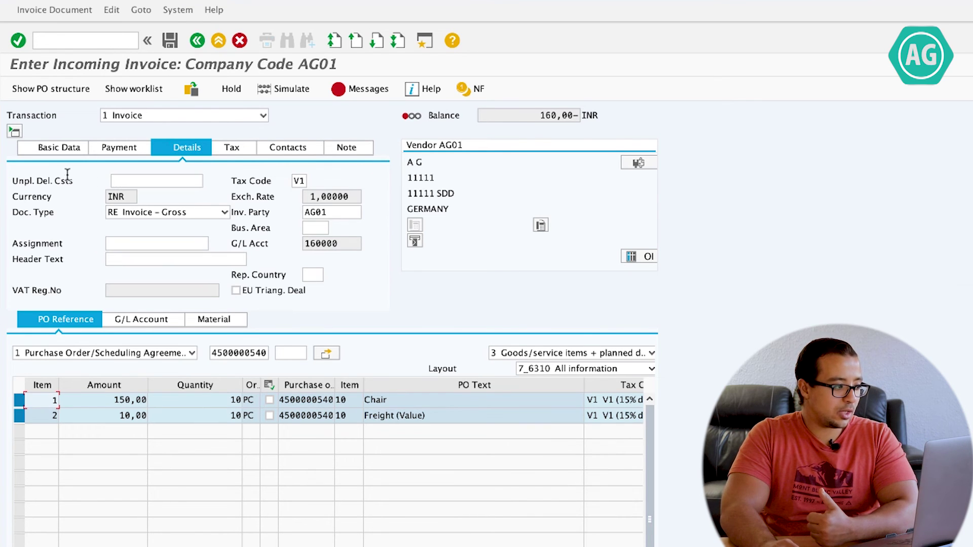
left_click(124, 181)
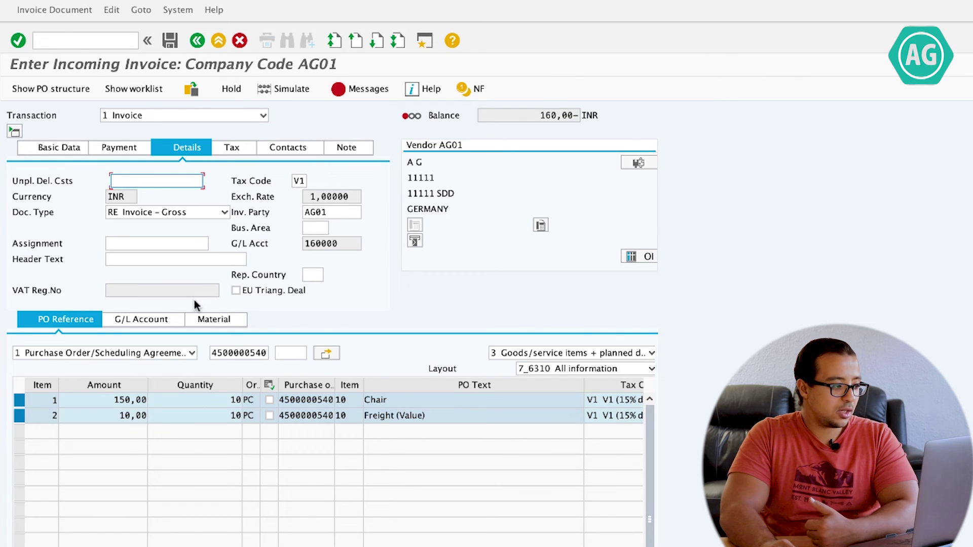
left_click(145, 321)
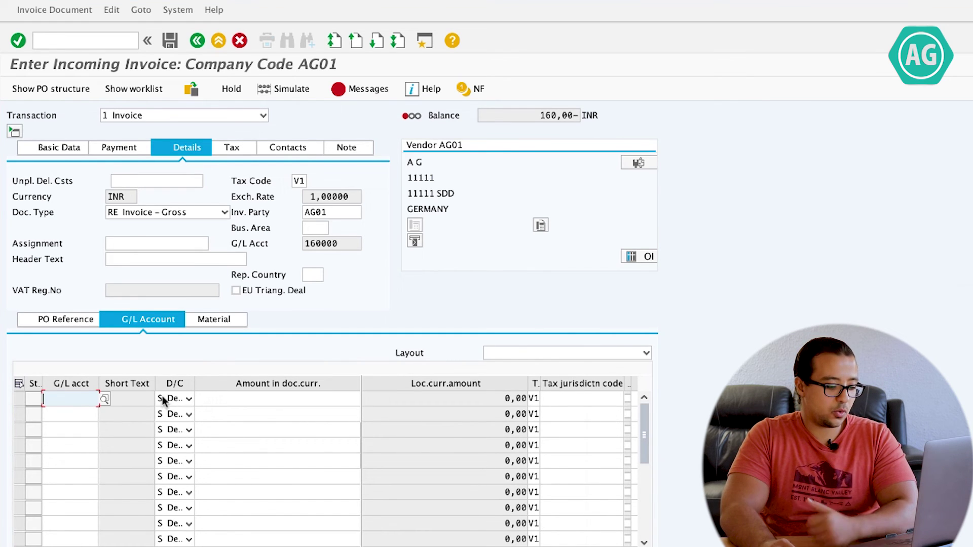
key("BackSpace")
left_click(70, 414)
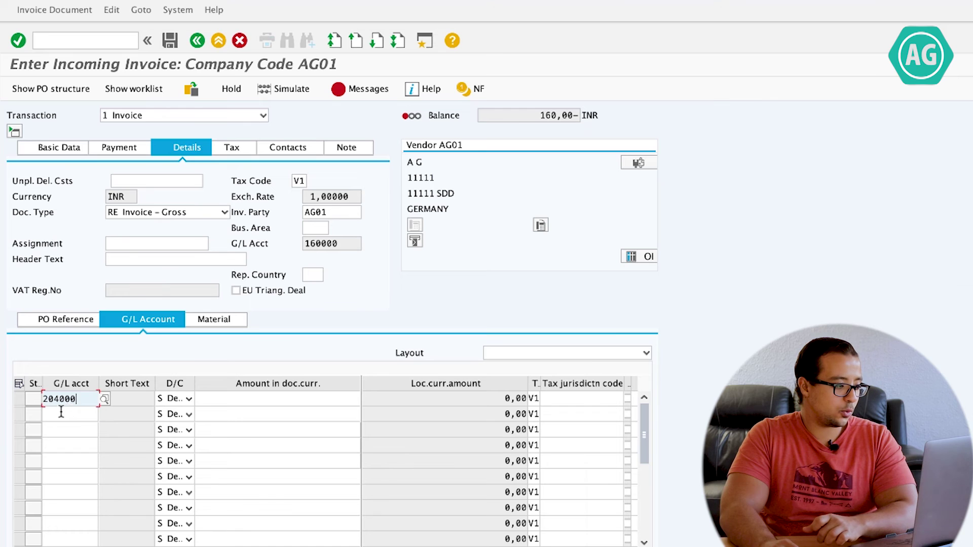
left_click(255, 400)
type("20")
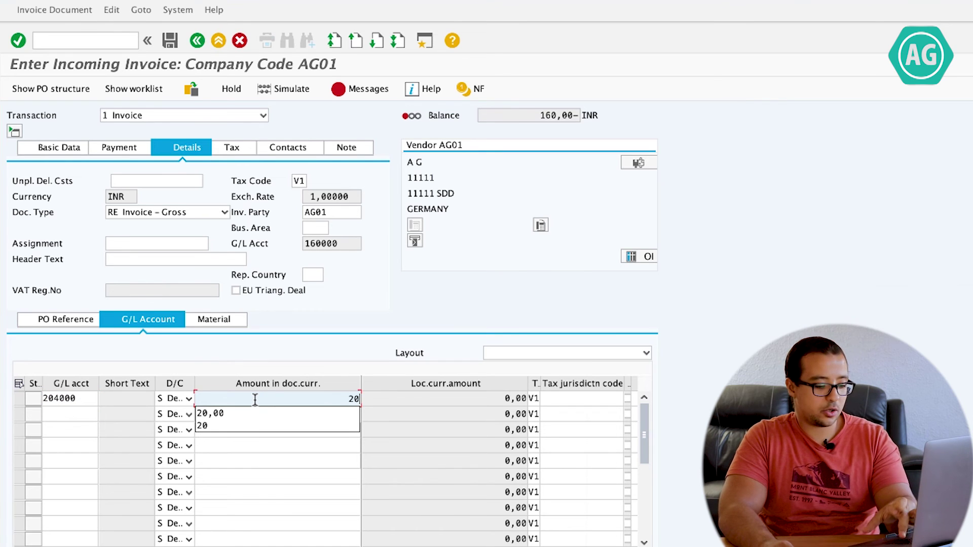
key("Return")
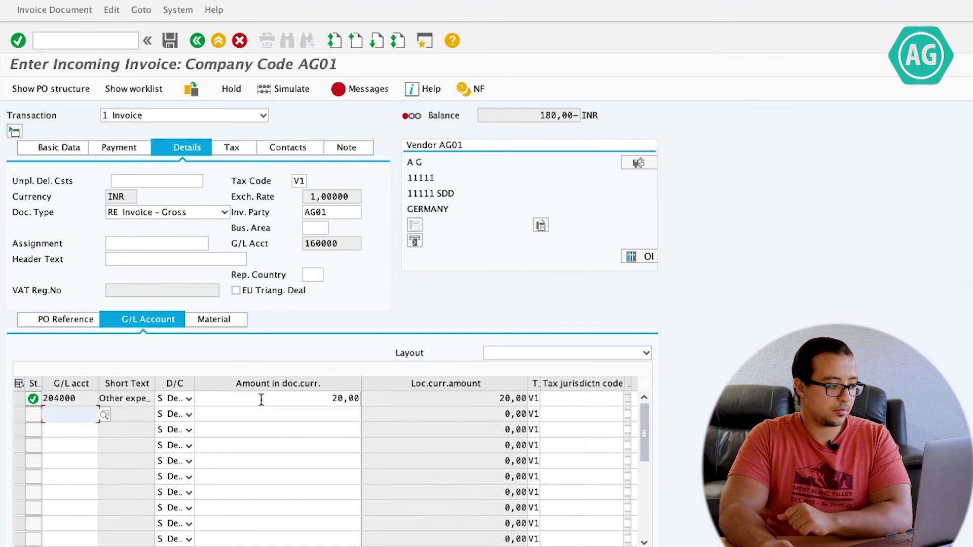
left_click(29, 400)
key("Delete")
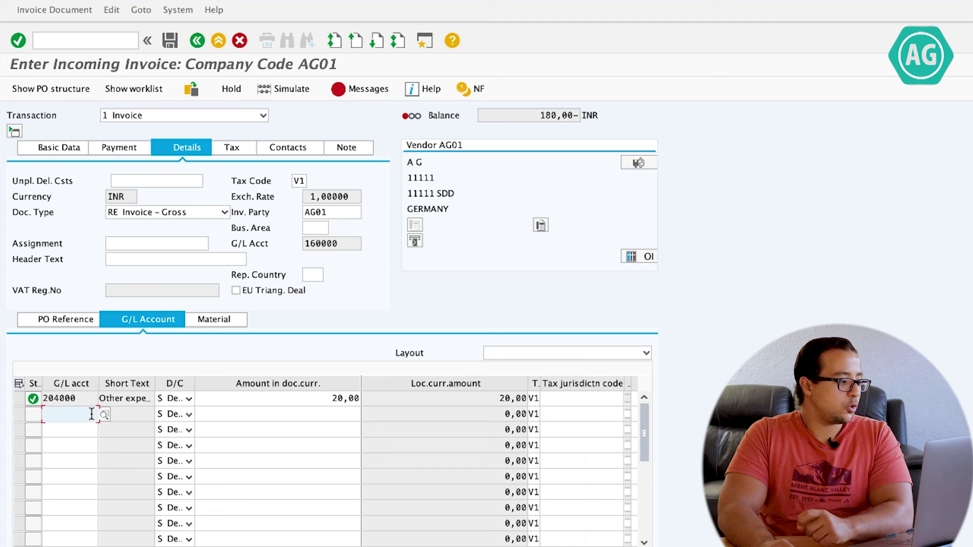
double_click(78, 398)
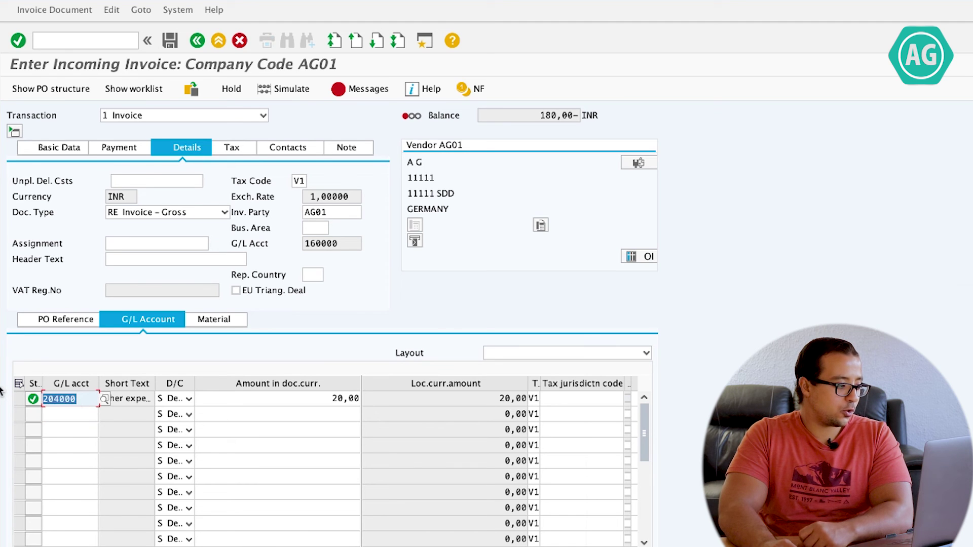
double_click(283, 400)
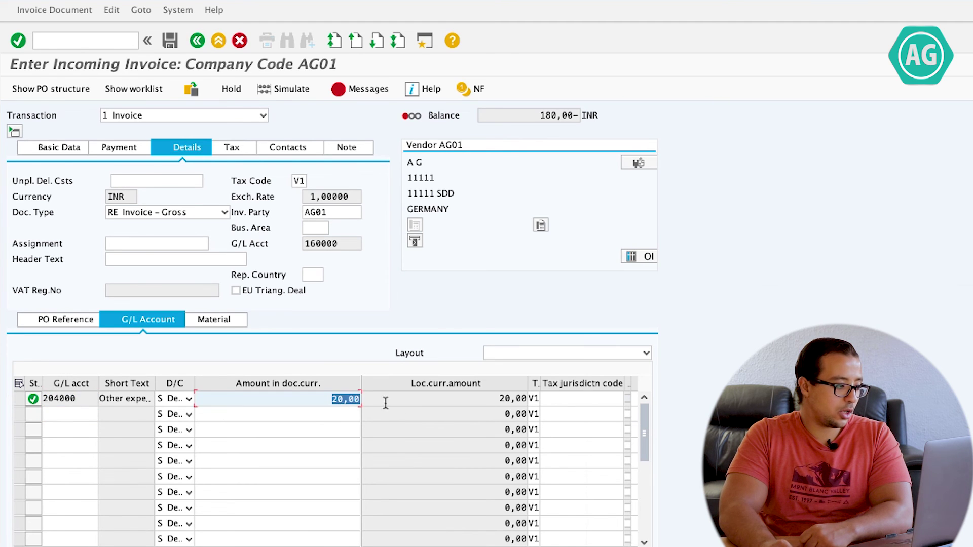
Set the invoice amount to 180,00 INR in the basic data and post the incoming invoice
left_click(74, 319)
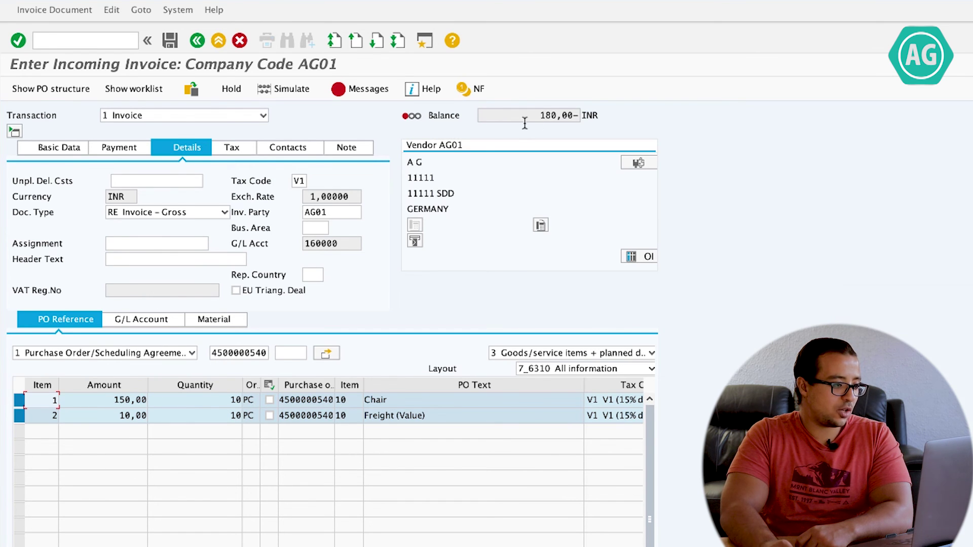
left_click(50, 150)
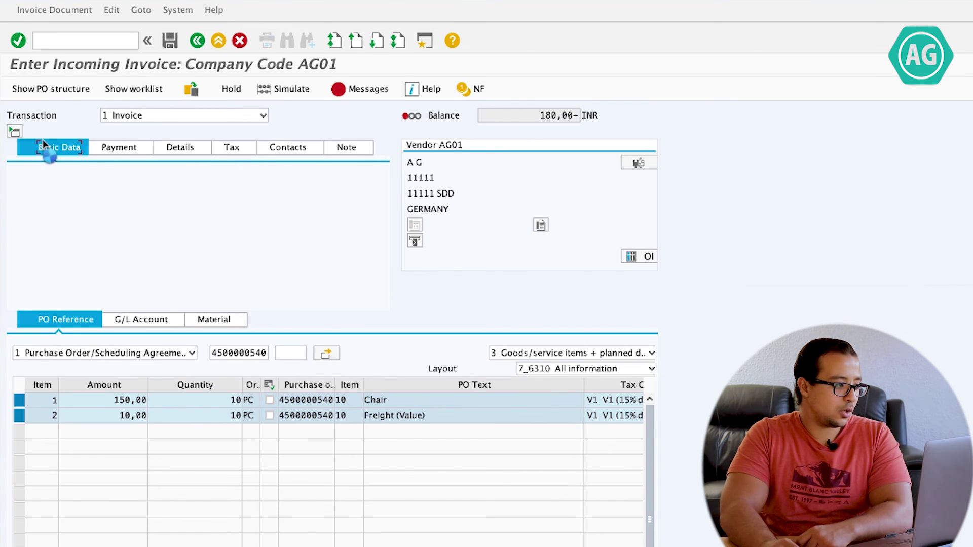
left_click(156, 217)
type("180")
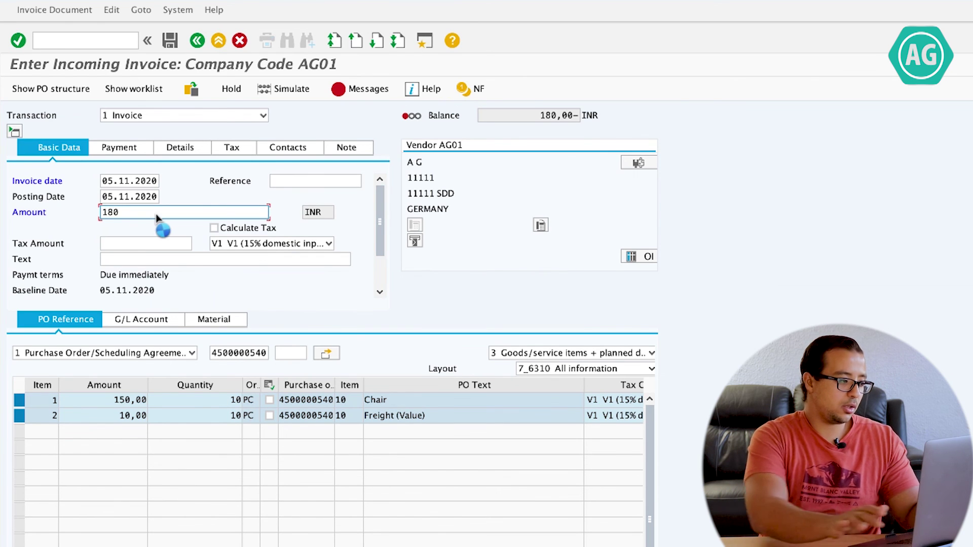
key("Return")
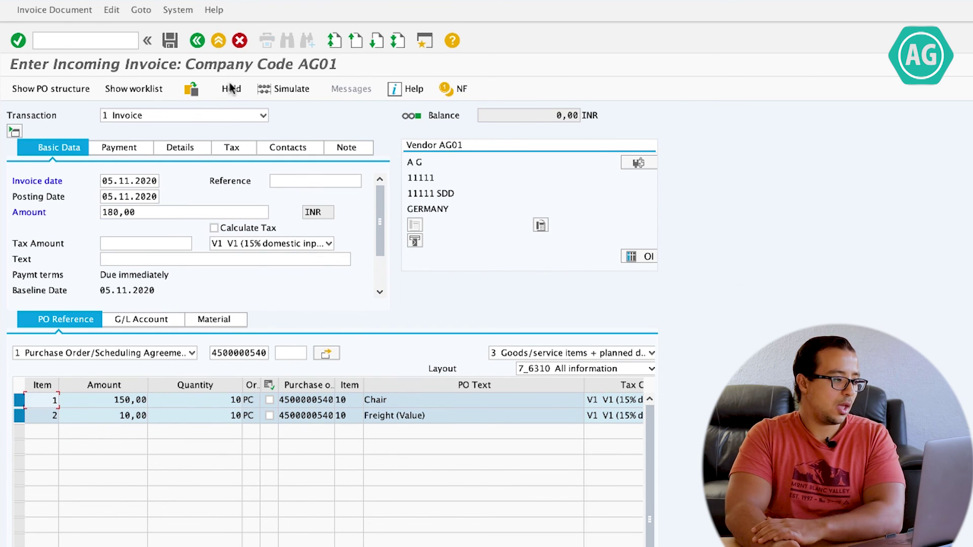
left_click(171, 41)
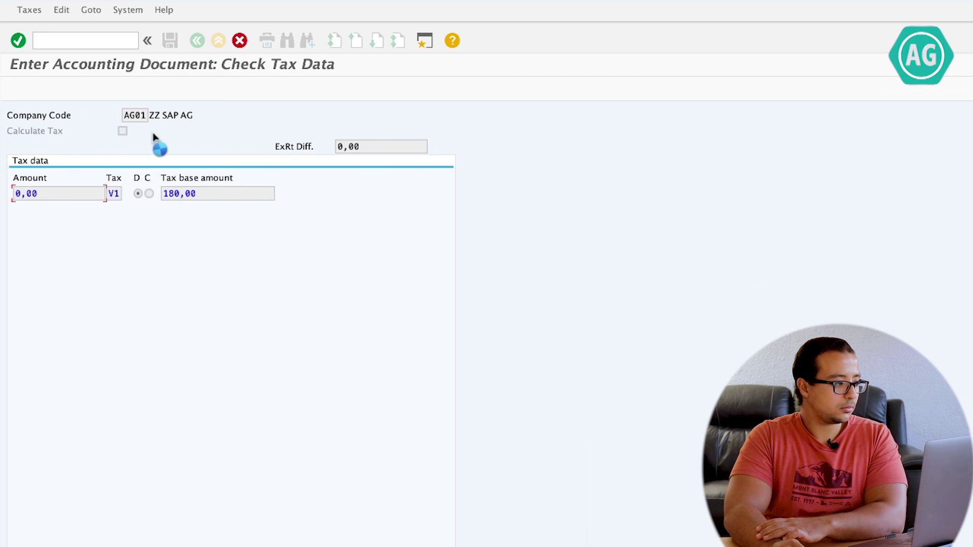
Display the newly posted invoice and its accounting document, and examine the Other expenses line
left_click(56, 10)
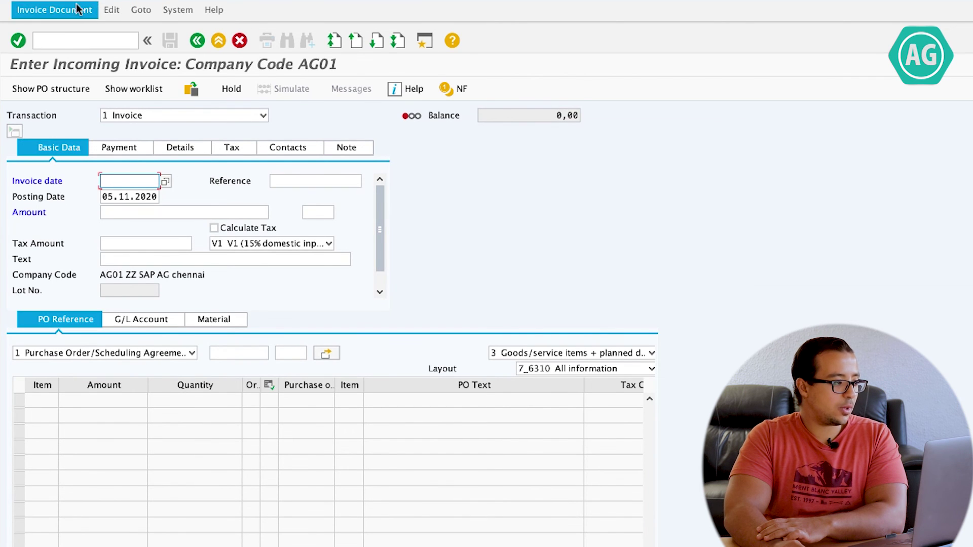
left_click(70, 27)
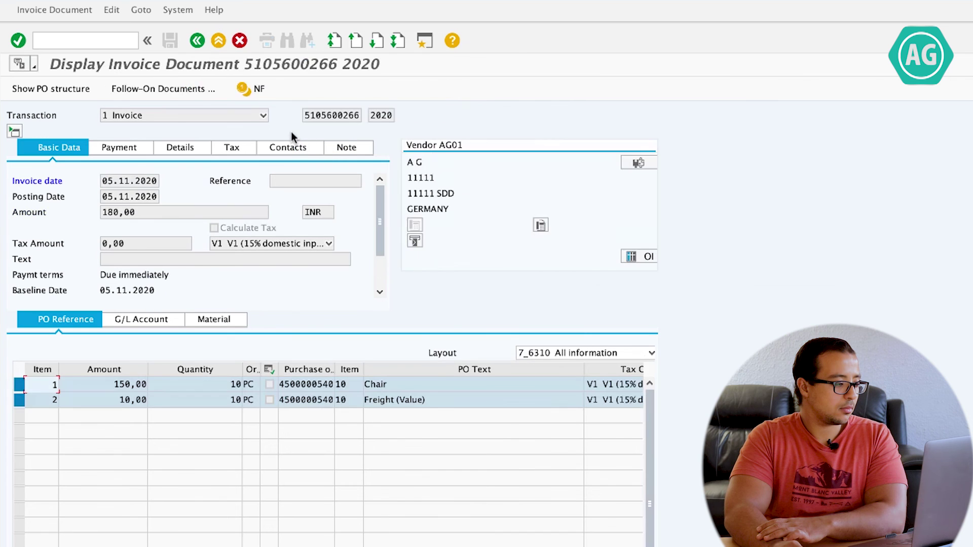
left_click(190, 91)
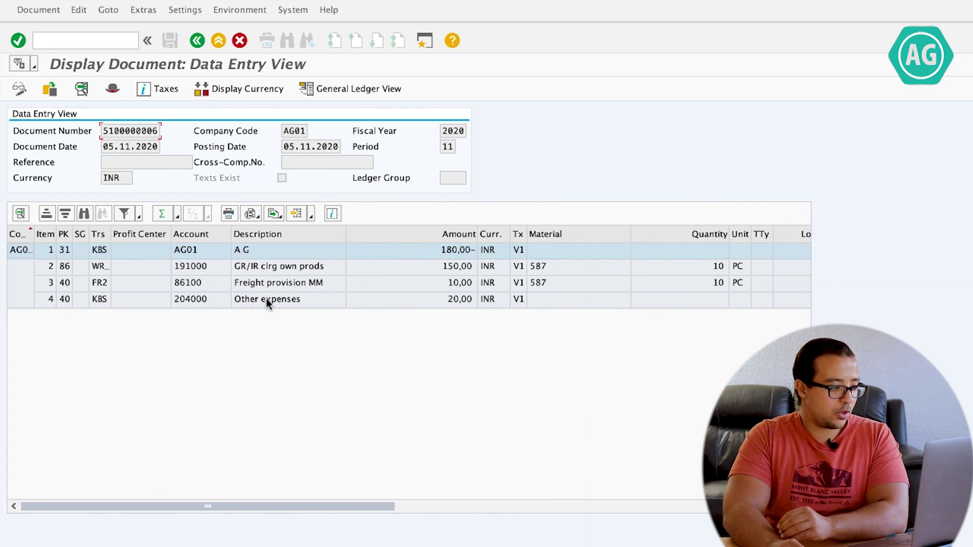
left_click(200, 303)
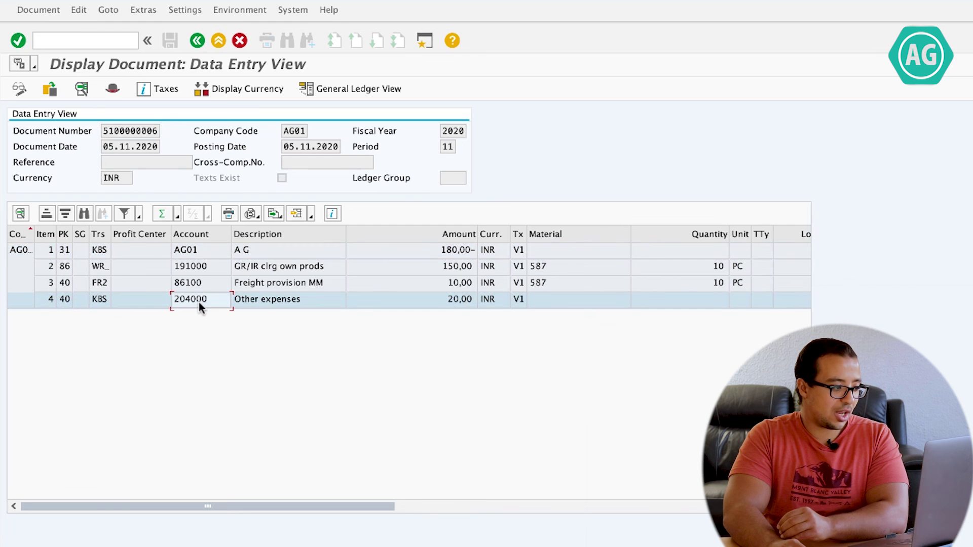